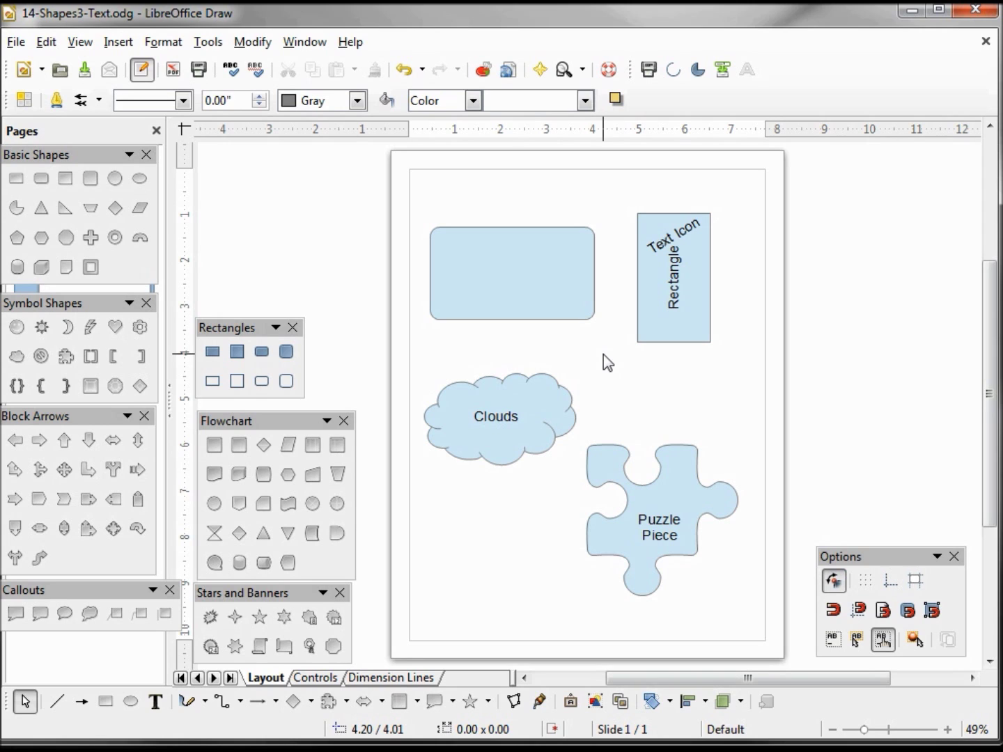
# Step: Turn on the Text Formatting toolbar from View > Toolbars and confirm it while editing the Clouds text
pyautogui.doubleClick(485, 417)
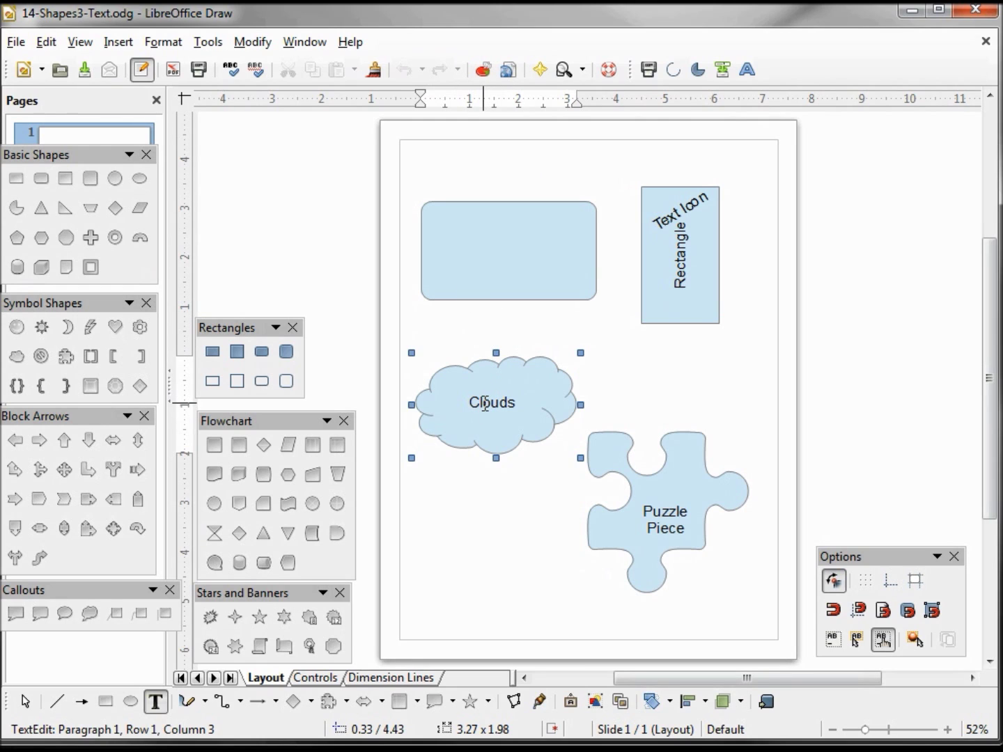
pyautogui.click(458, 323)
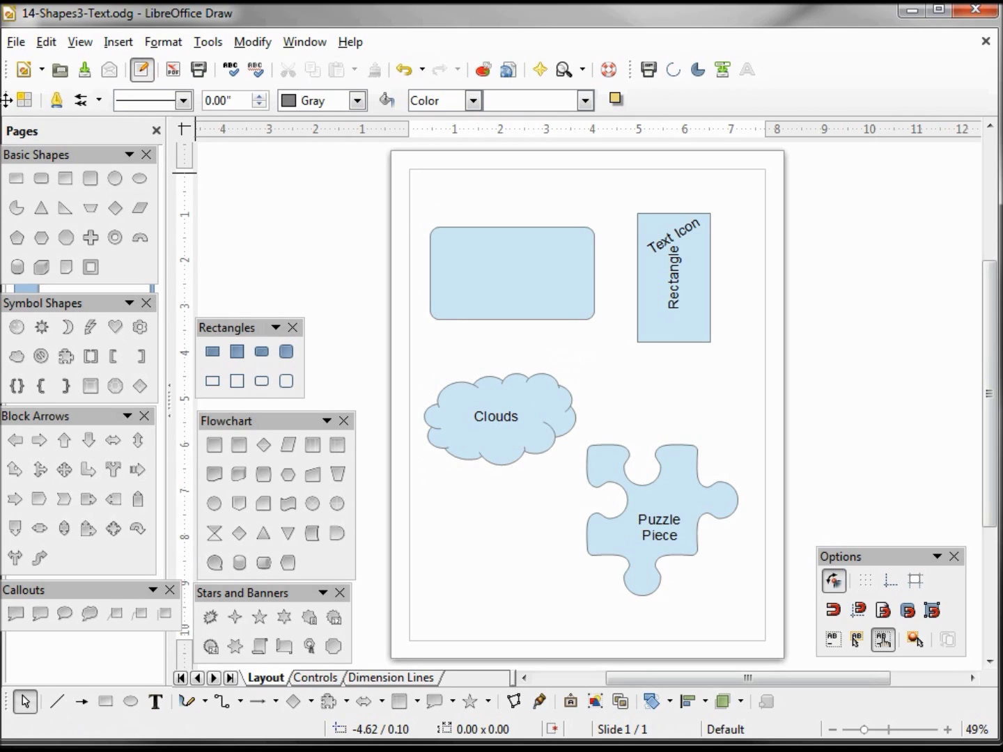
pyautogui.click(72, 46)
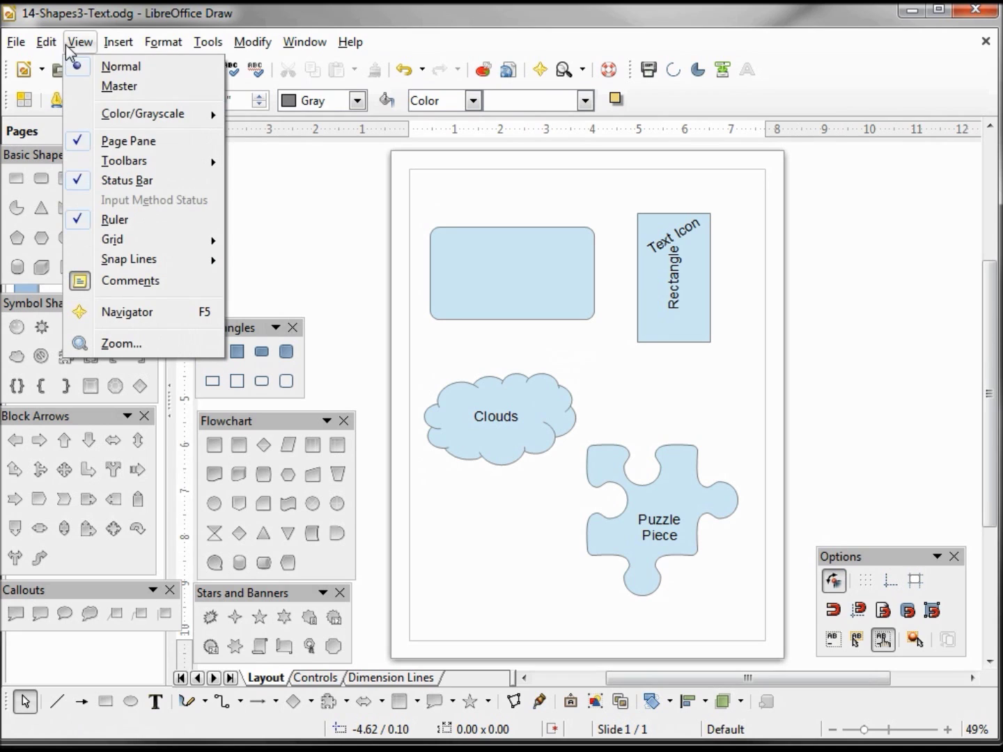
pyautogui.moveTo(124, 161)
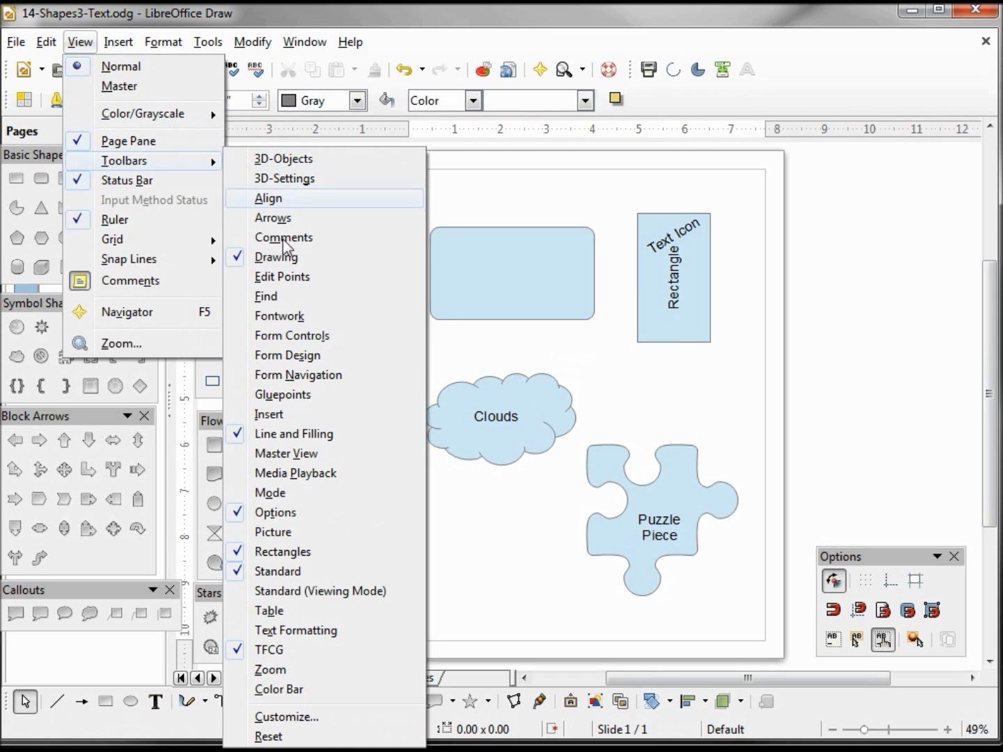
pyautogui.click(280, 634)
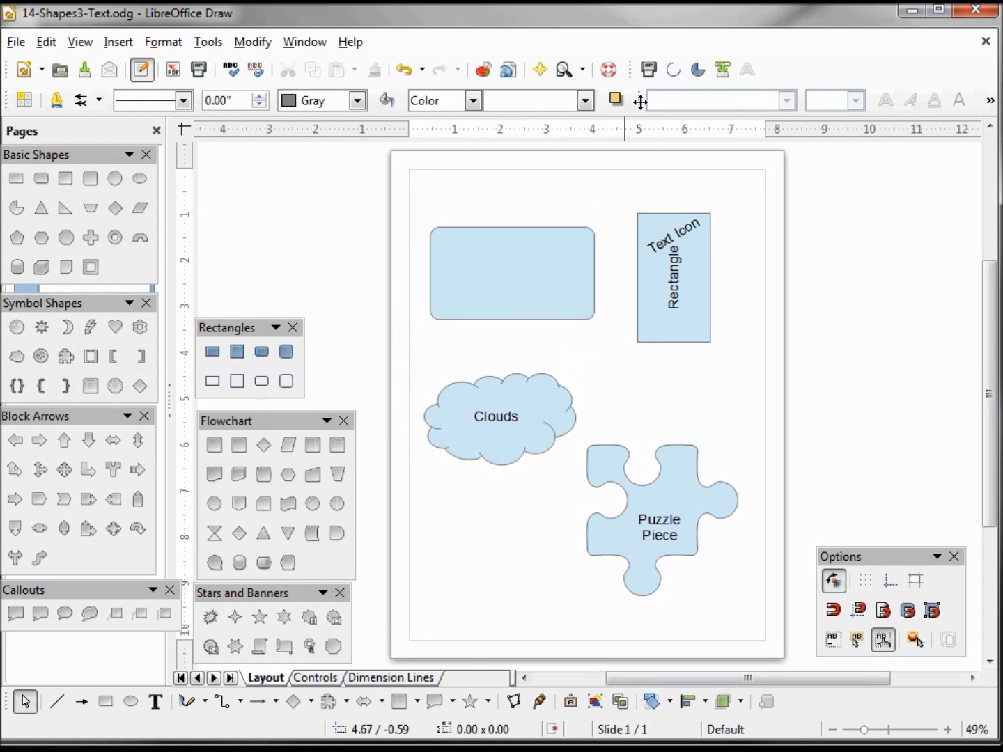
pyautogui.click(496, 418)
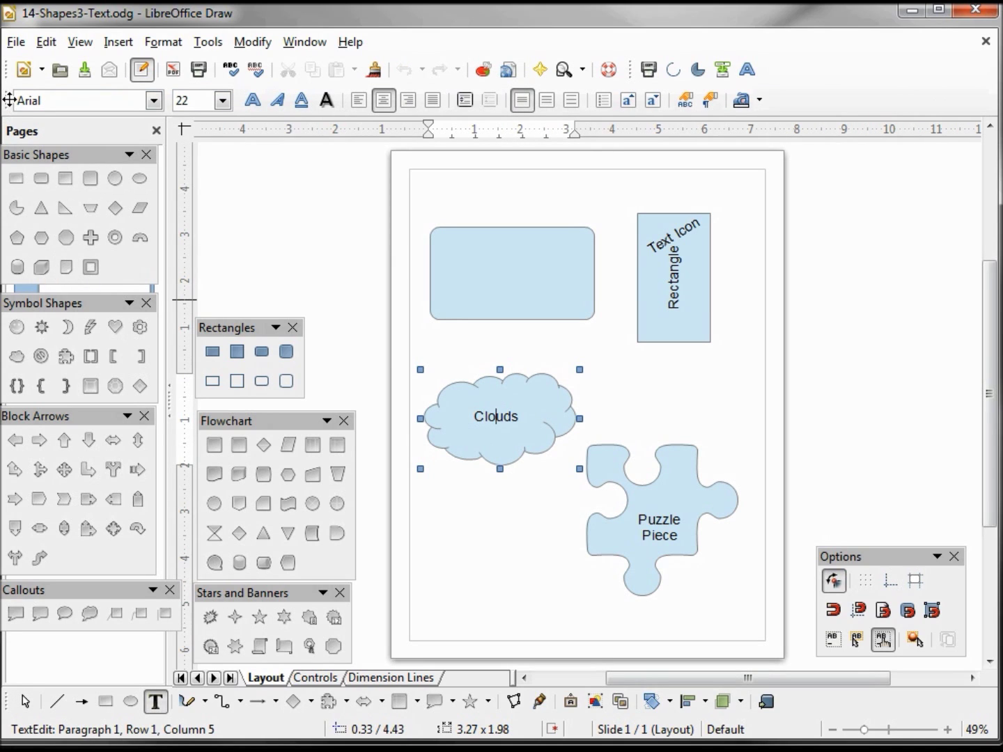
pyautogui.click(515, 352)
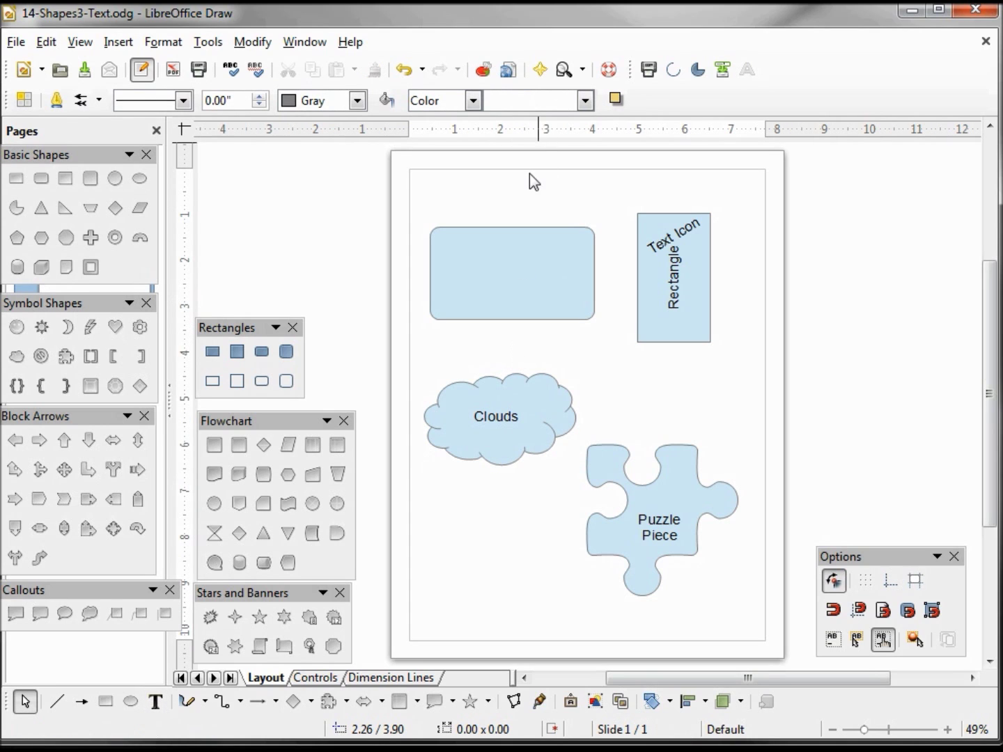
# Step: Set the word Clouds inside the cloud to Arial Black
pyautogui.click(487, 418)
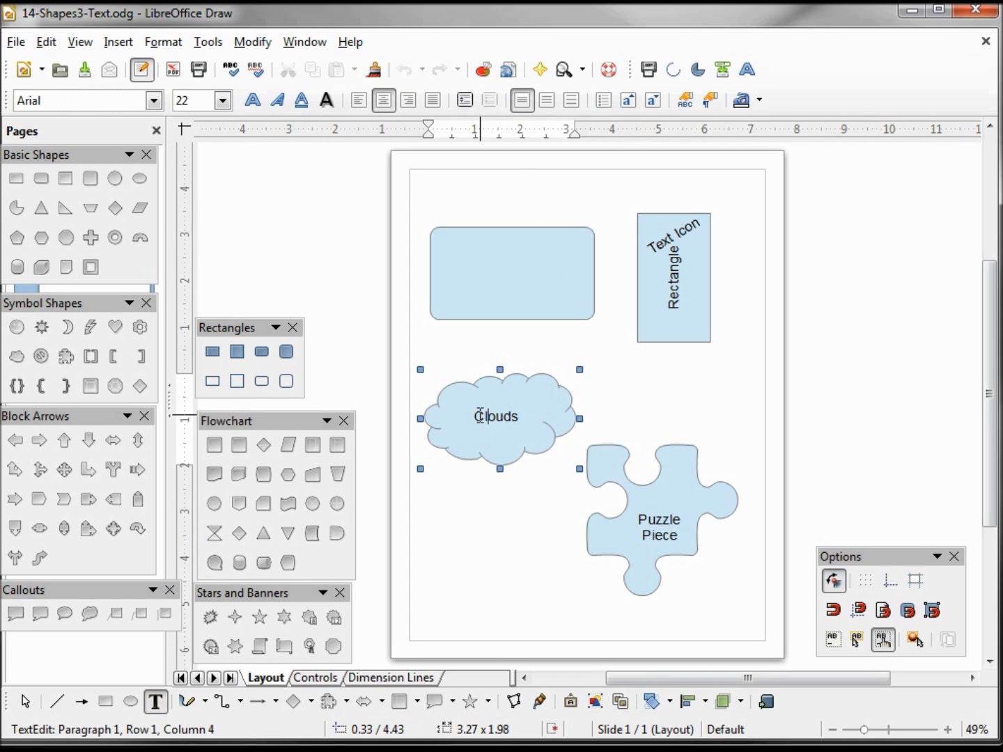
pyautogui.moveTo(475, 416); pyautogui.dragTo(527, 412)
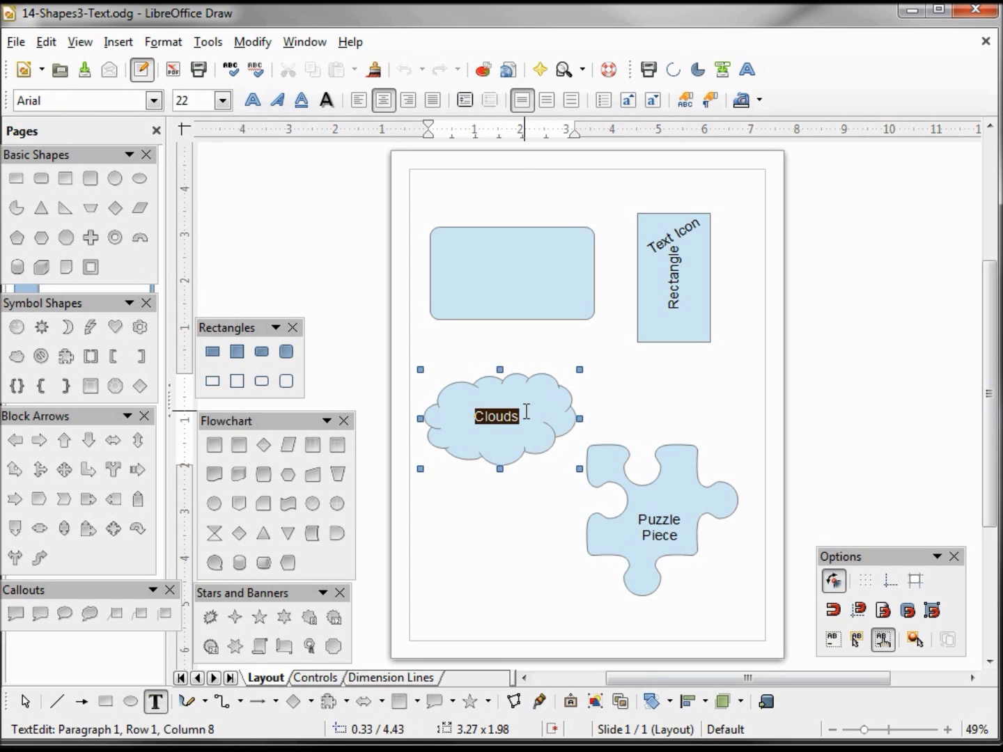
pyautogui.click(154, 101)
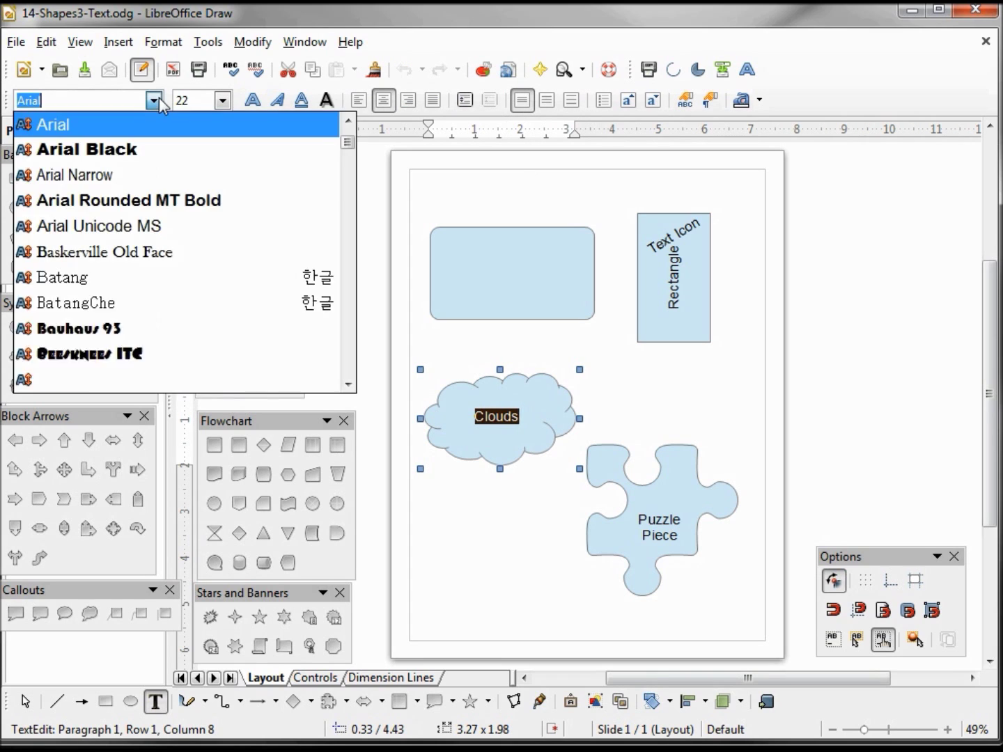
pyautogui.click(131, 149)
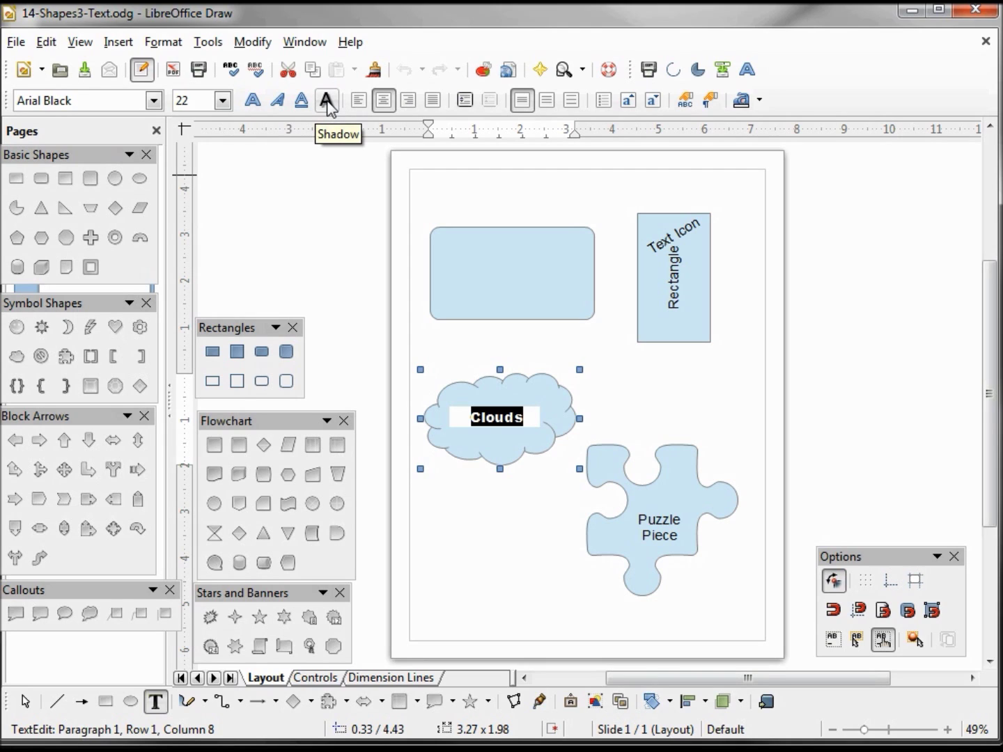
pyautogui.click(530, 419)
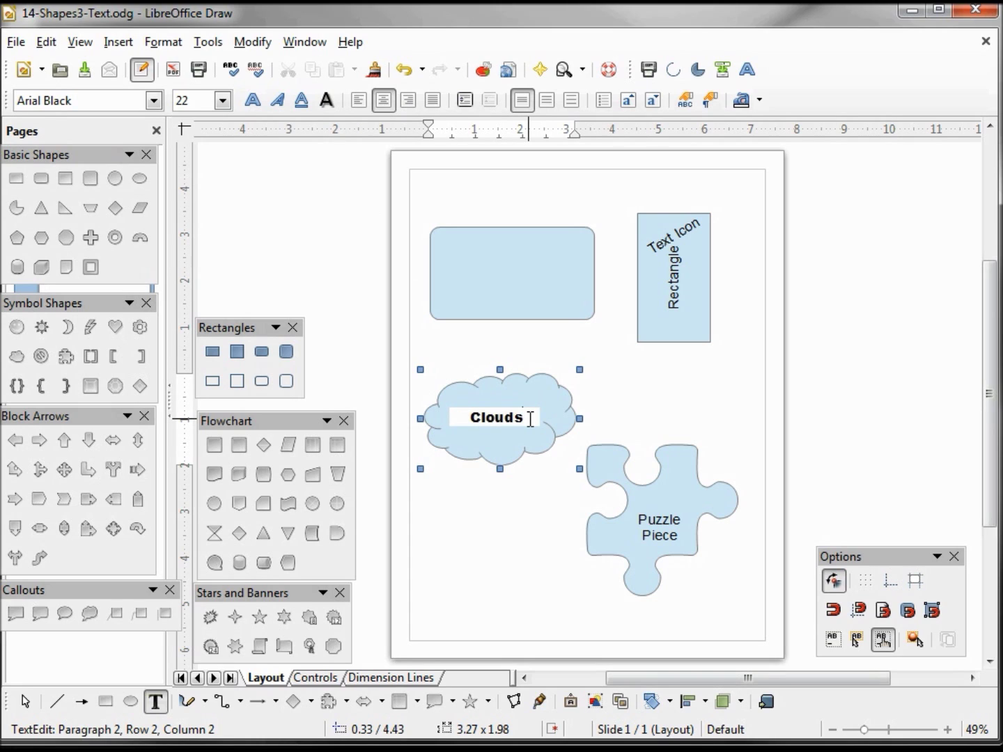
# Step: Add a second line reading Clouds beneath the first inside the cloud
pyautogui.press('Return')
pyautogui.write('C')
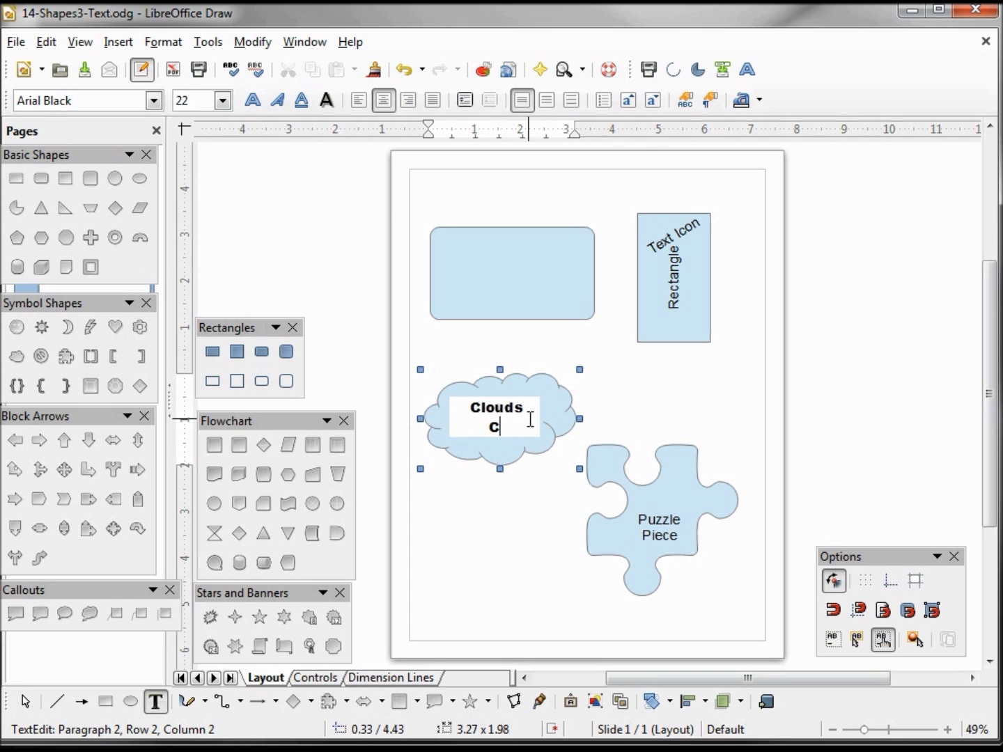
pyautogui.write('lou')
pyautogui.press('BackSpace')
pyautogui.press('BackSpace')
pyautogui.write('louds')
# Step: Give the first Clouds line a shadow and finish editing the cloud
pyautogui.press('Up')
pyautogui.hotkey('shift', 'Left')
pyautogui.hotkey('shift', 'Left')
pyautogui.hotkey('shift', 'Left')
pyautogui.hotkey('shift', 'Left')
pyautogui.hotkey('shift', 'Left')
pyautogui.hotkey('shift', 'Left')
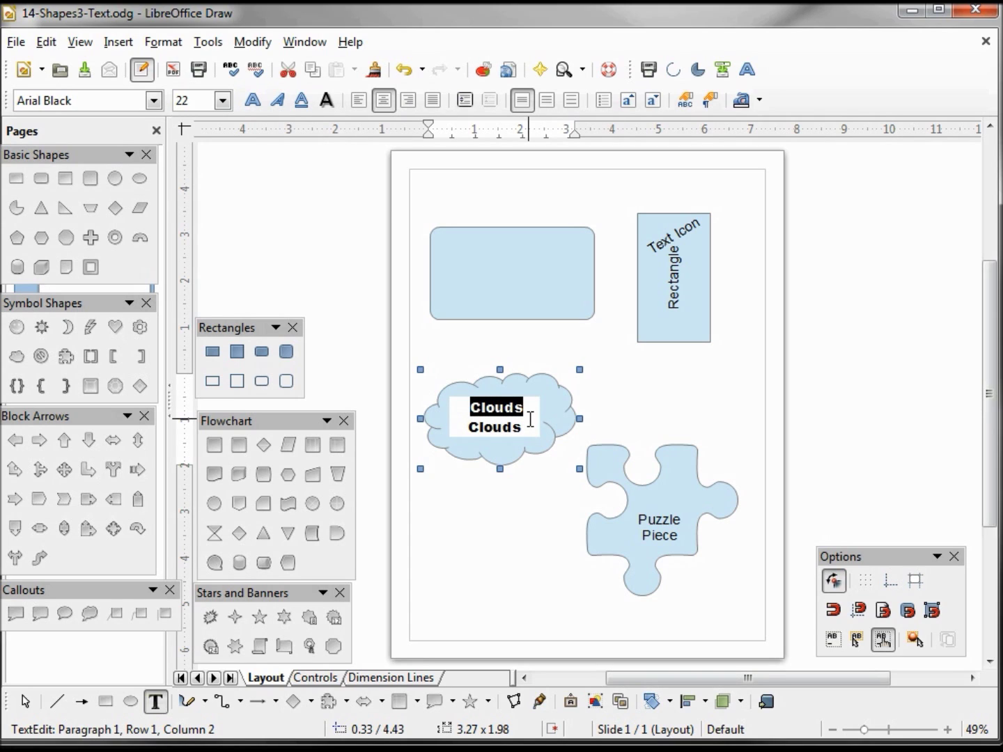
pyautogui.click(325, 103)
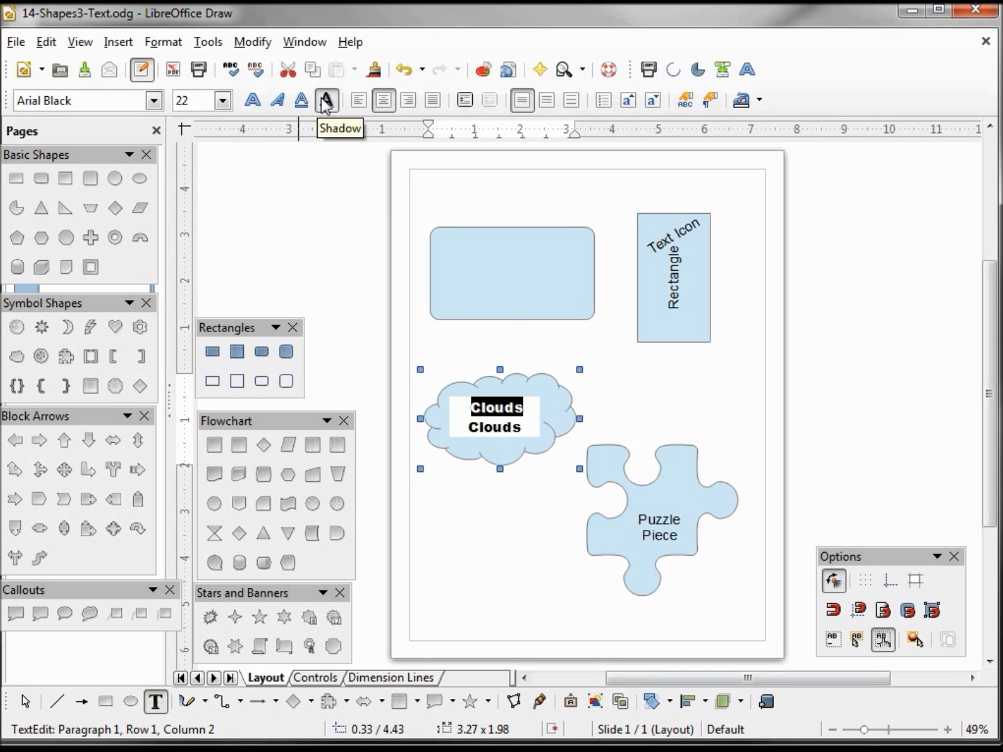
pyautogui.click(554, 418)
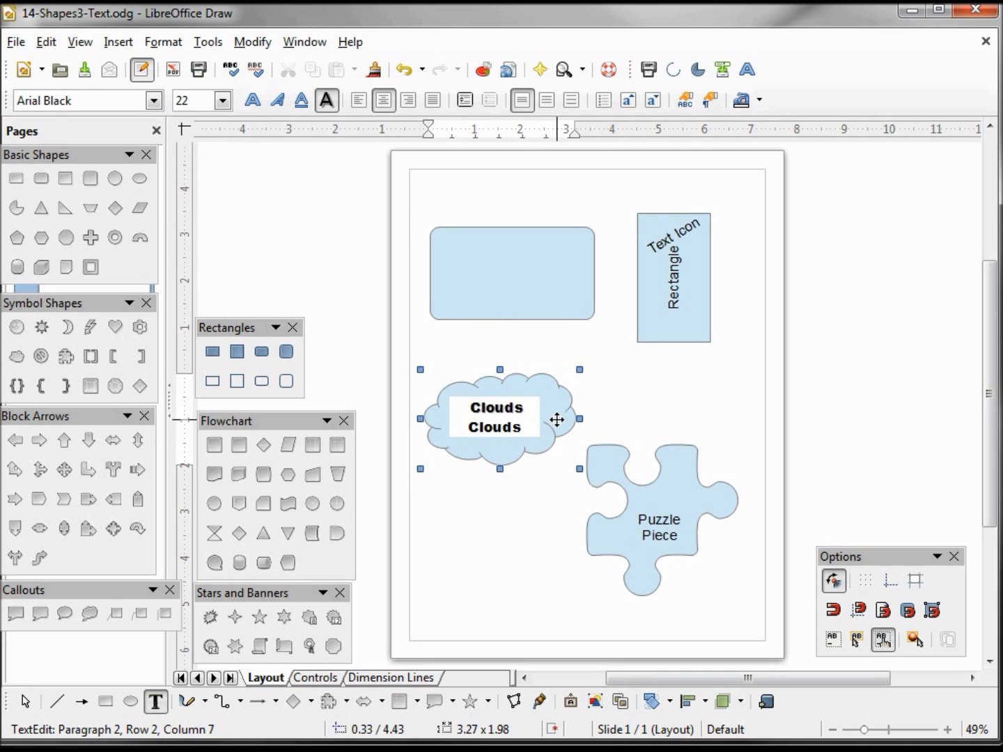
pyautogui.press('Escape')
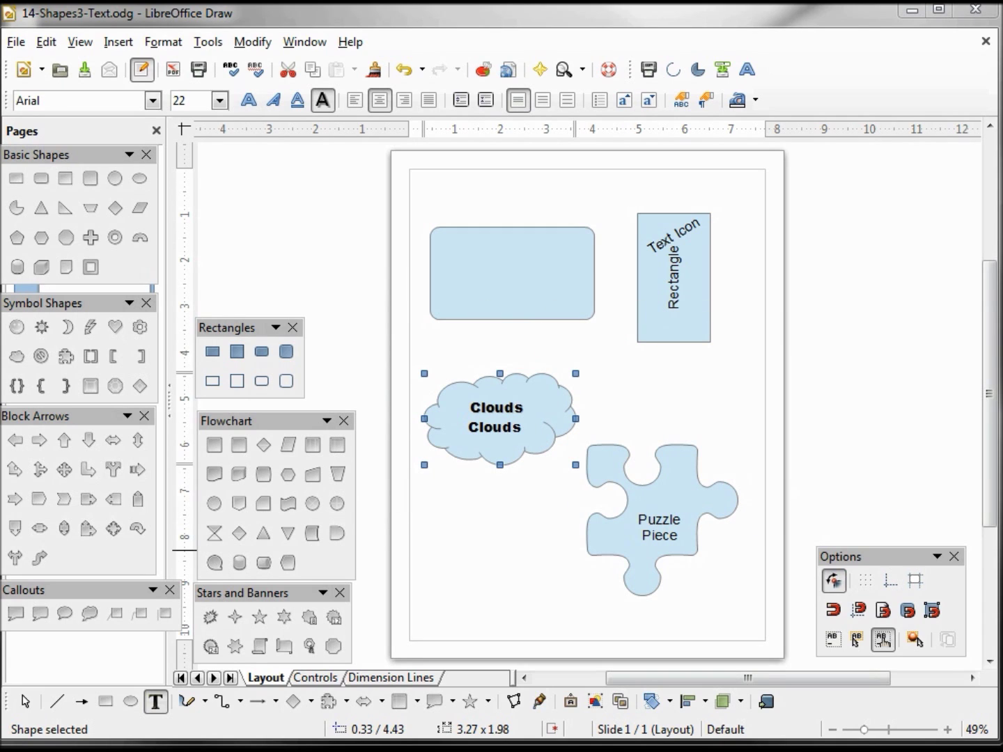
# Step: Colour both Clouds lines in the cloud White
pyautogui.click(519, 427)
pyautogui.moveTo(524, 426); pyautogui.dragTo(461, 405)
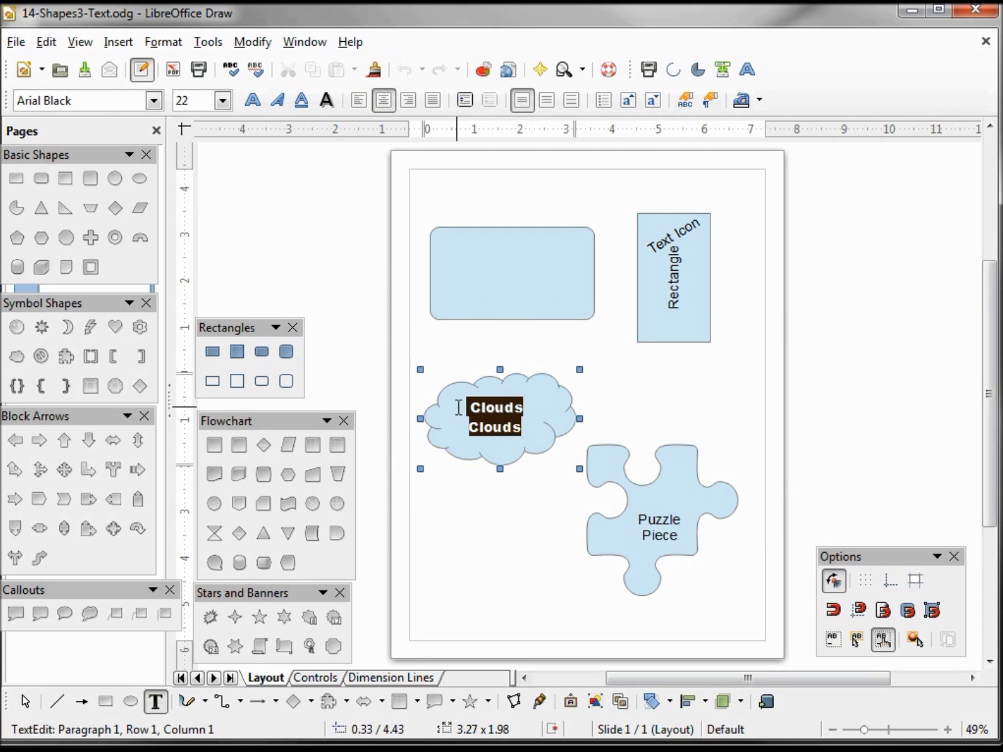
pyautogui.click(759, 99)
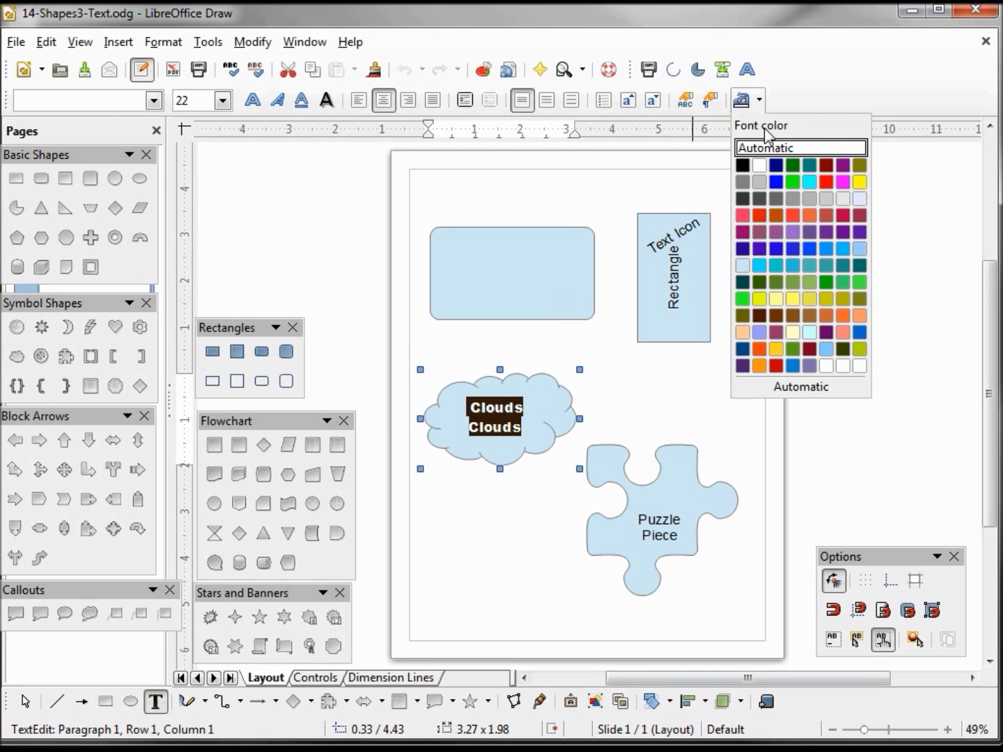
pyautogui.click(759, 166)
pyautogui.press('Escape')
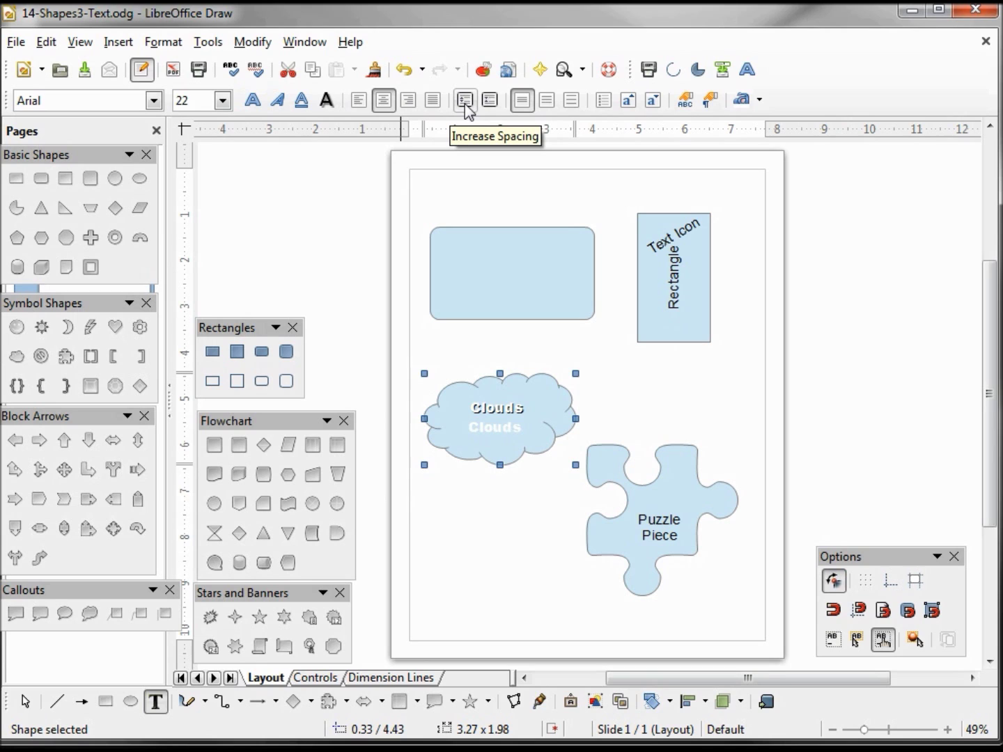
# Step: Try wider and narrower paragraph spacing on the two Clouds lines, then apply Line Spacing: 1
pyautogui.click(471, 407)
pyautogui.moveTo(472, 407); pyautogui.dragTo(537, 434)
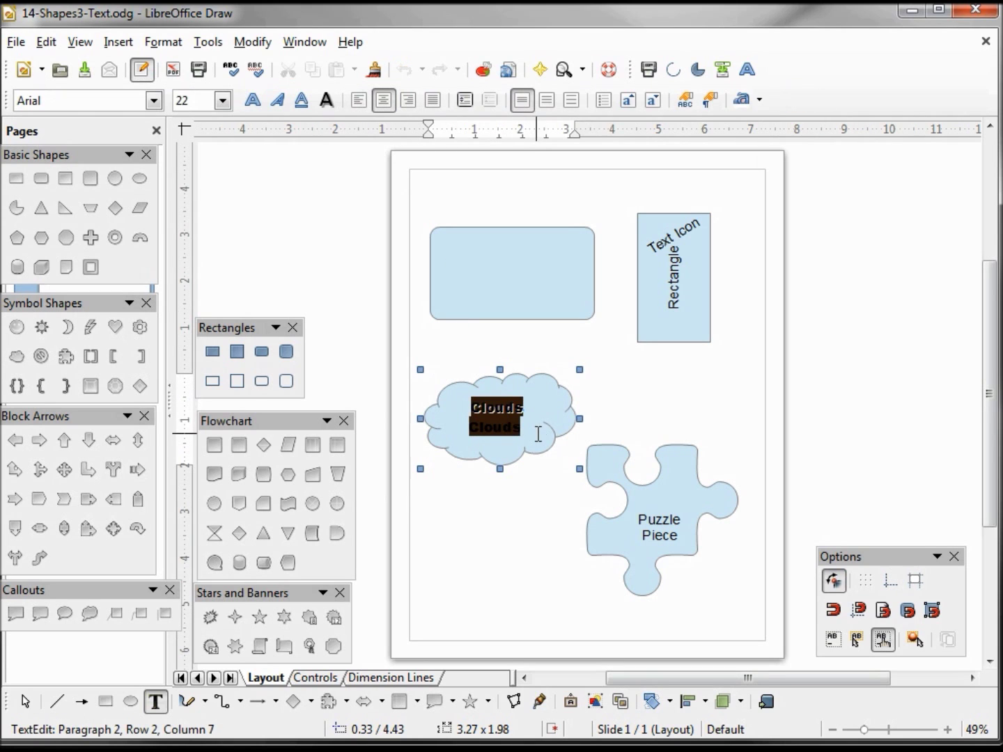
pyautogui.click(466, 105)
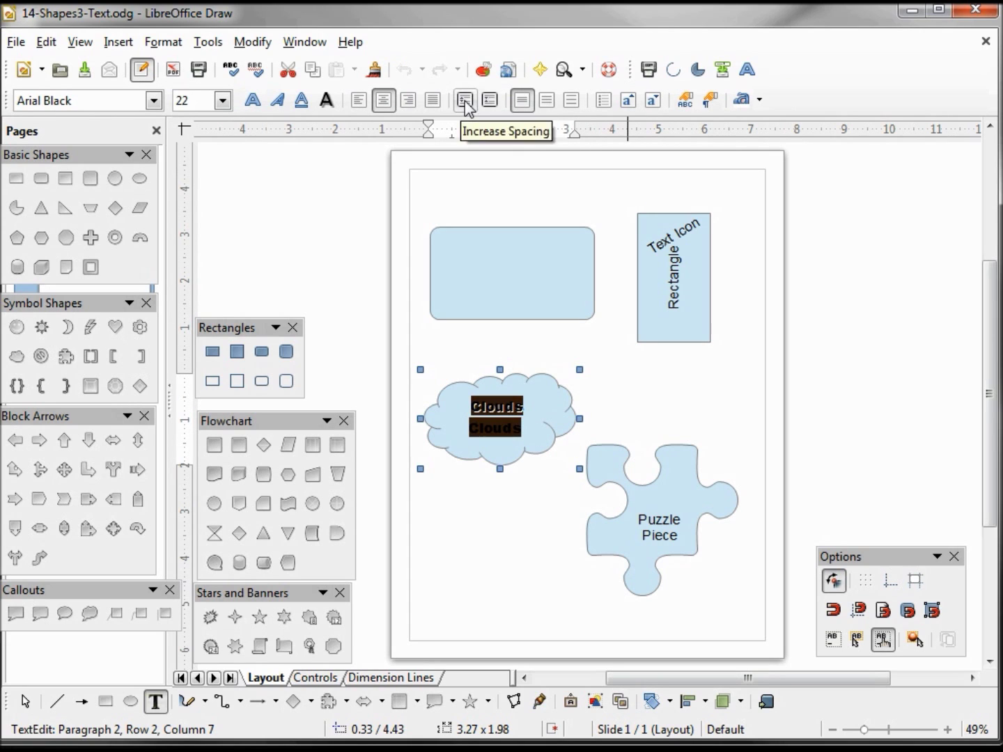
pyautogui.click(466, 104)
pyautogui.click(466, 104)
pyautogui.click(466, 104)
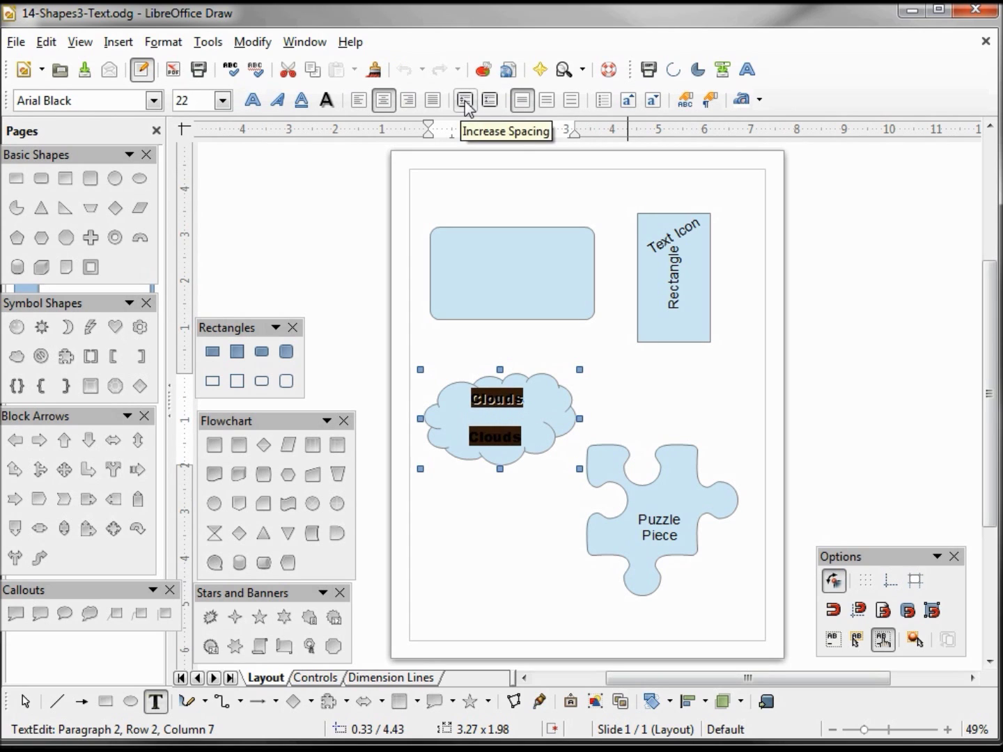
pyautogui.click(490, 102)
pyautogui.click(490, 102)
pyautogui.click(491, 103)
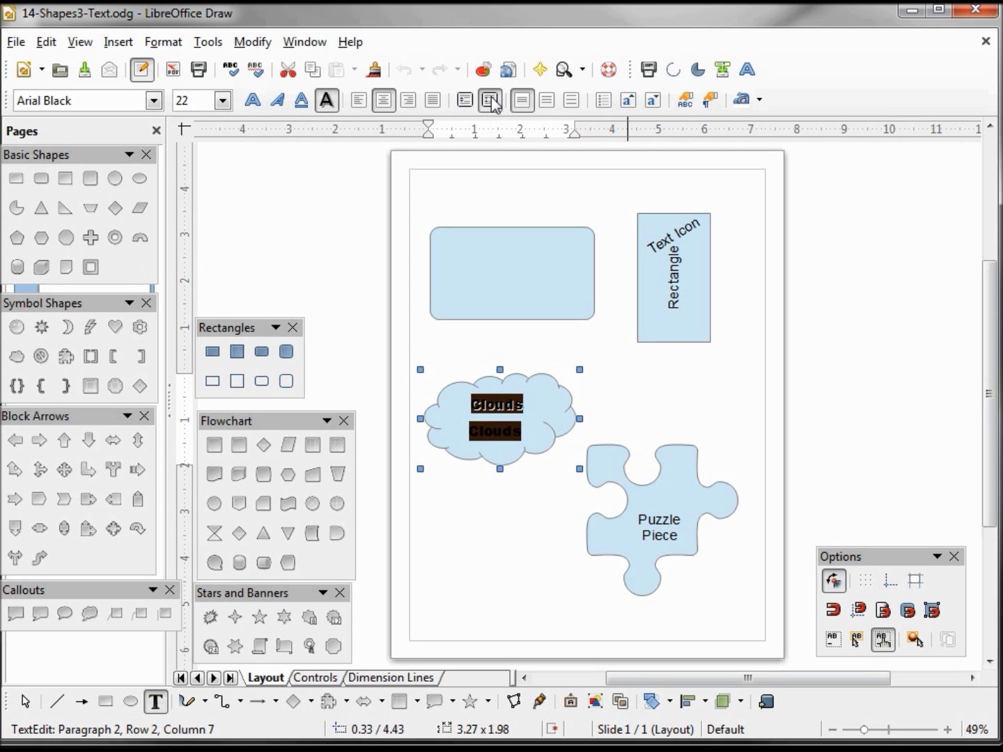
pyautogui.click(490, 103)
pyautogui.press('Escape')
pyautogui.click(486, 408)
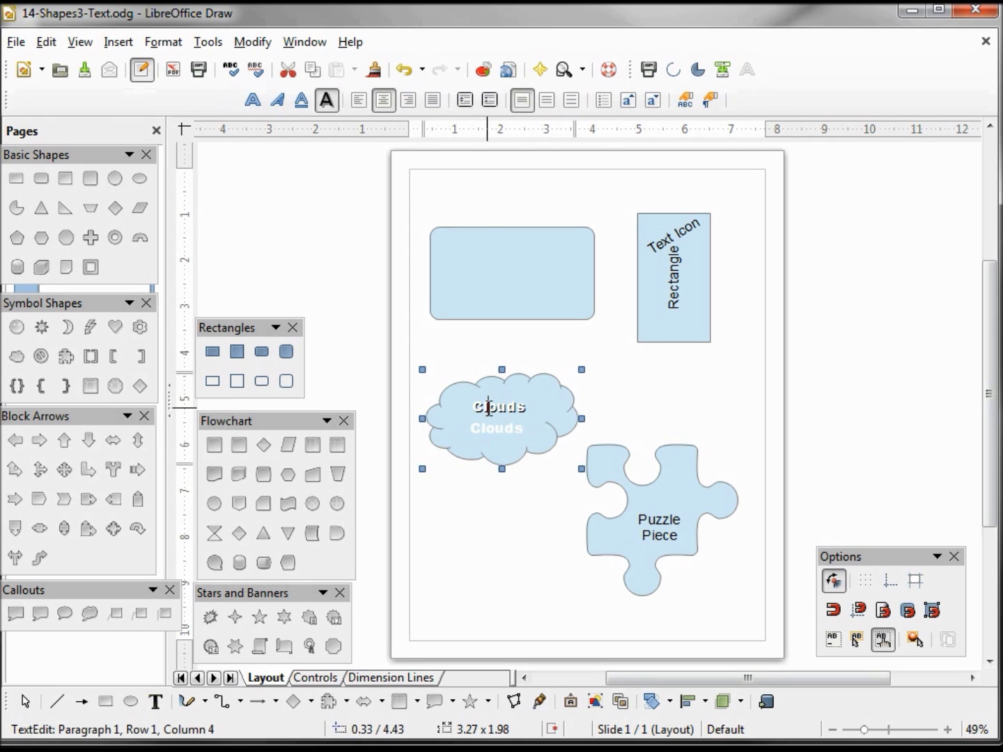
pyautogui.click(522, 102)
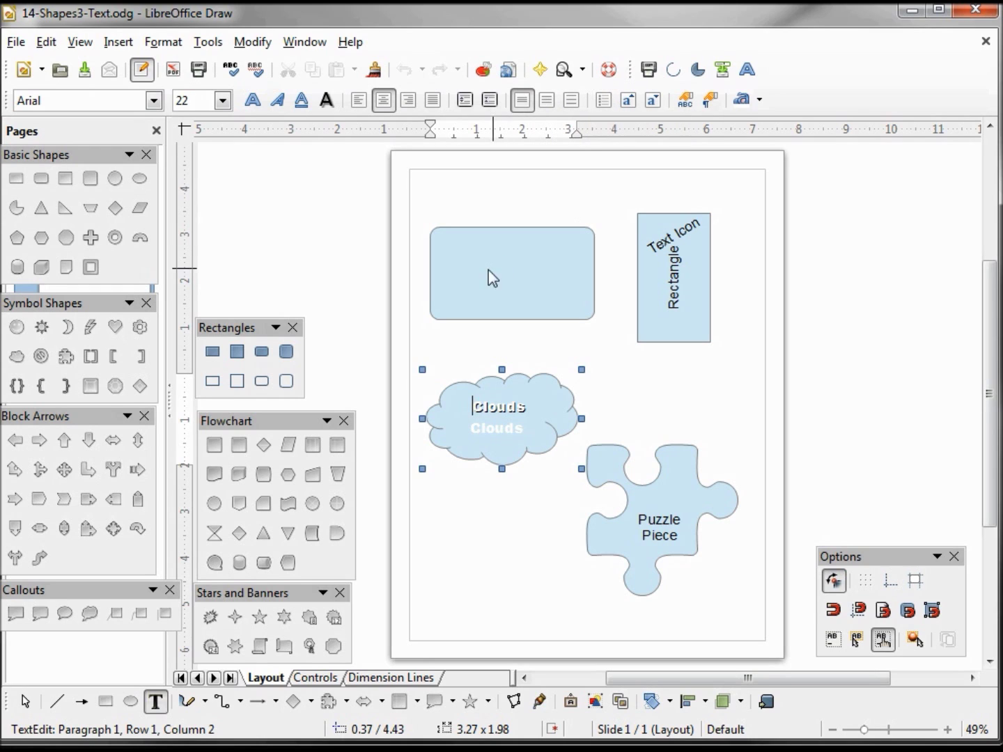
# Step: Type 'These are my bullets:' and items One, Two, Three in the rectangle, bulleting the three items
pyautogui.click(462, 249)
pyautogui.write('These a')
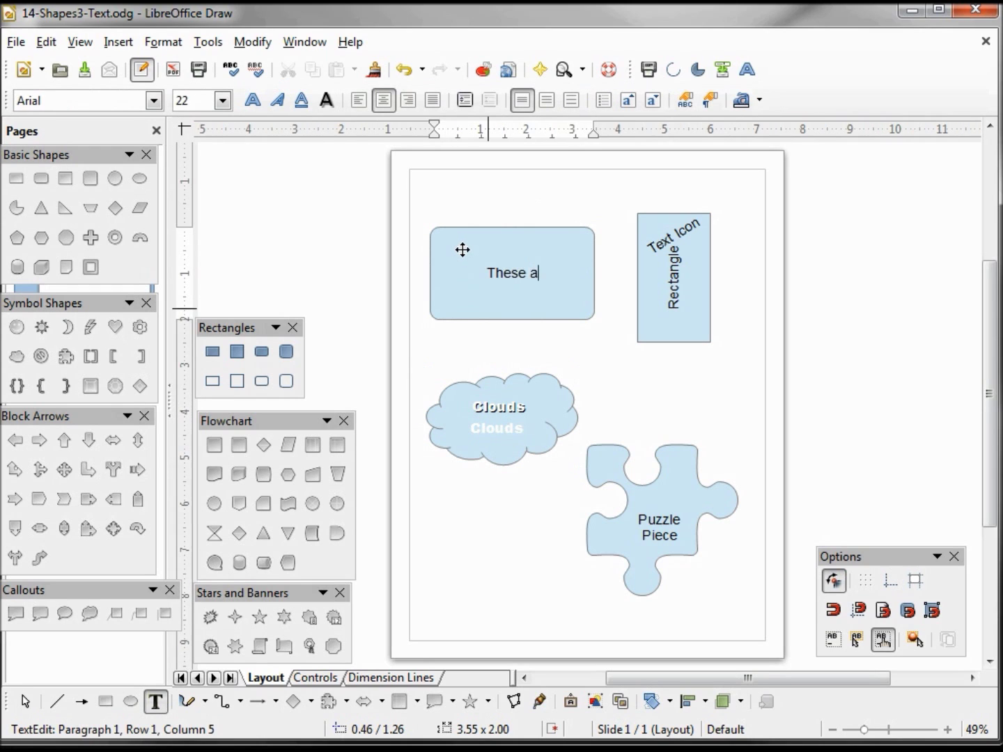
pyautogui.write('re my bullets:')
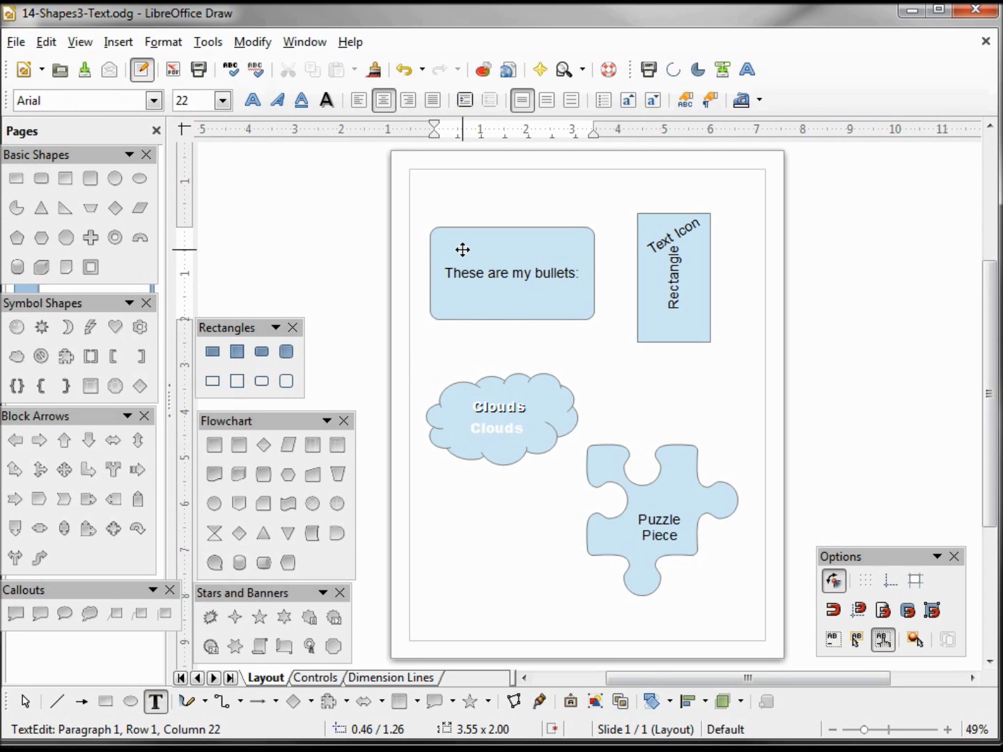
pyautogui.press('Return')
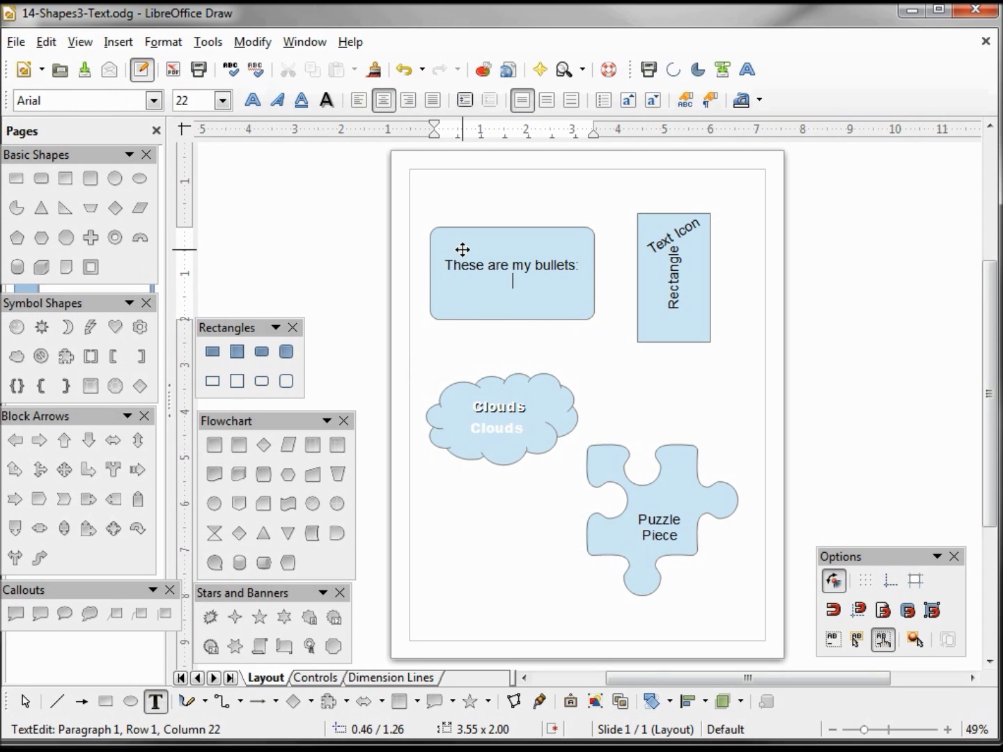
pyautogui.press('Return')
pyautogui.write('One')
pyautogui.press('Return')
pyautogui.write('Two')
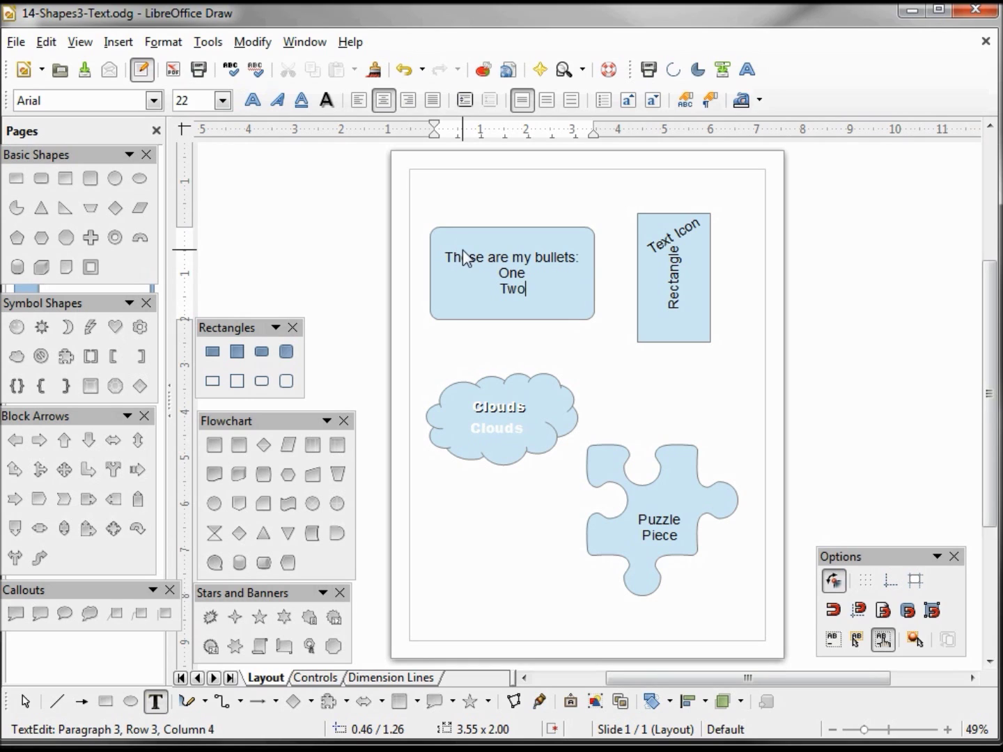
pyautogui.press('Return')
pyautogui.write('Three')
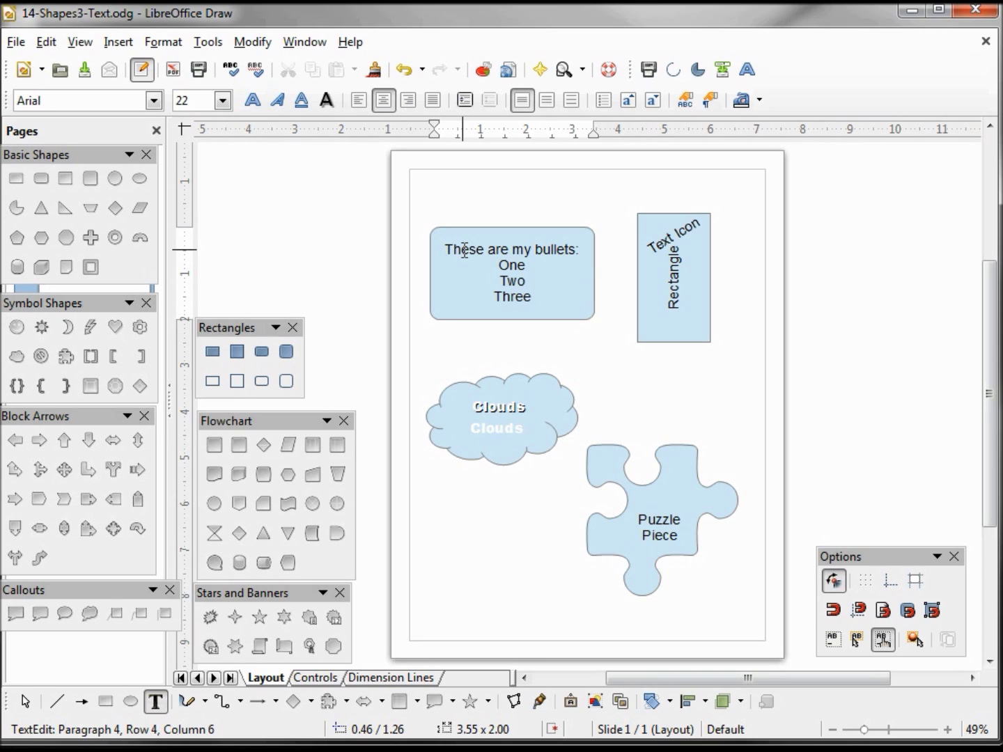
pyautogui.moveTo(534, 297); pyautogui.dragTo(497, 272)
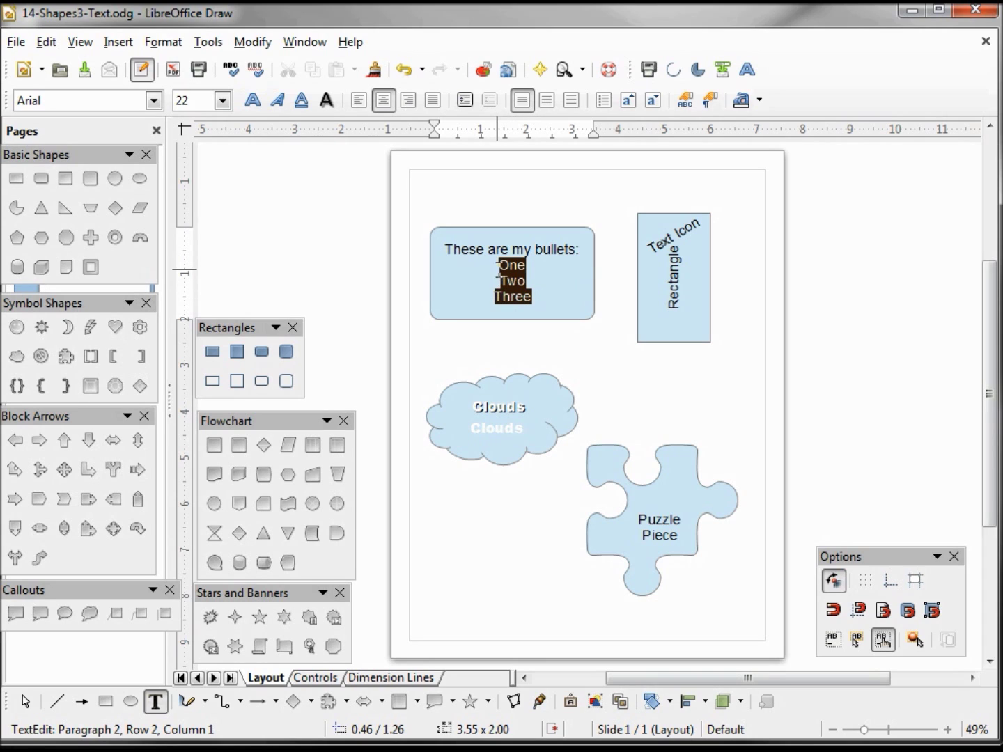
pyautogui.click(604, 103)
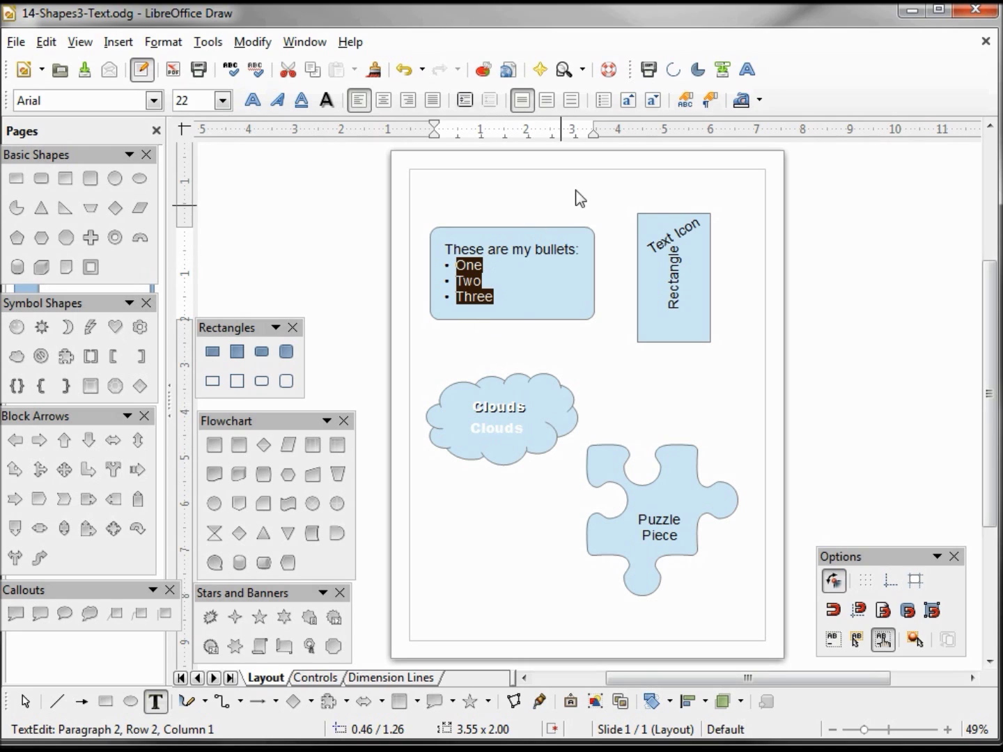
# Step: Resize the One, Two, Three bullet items to 24 pt with the font size buttons
pyautogui.click(631, 101)
pyautogui.click(630, 101)
pyautogui.click(630, 101)
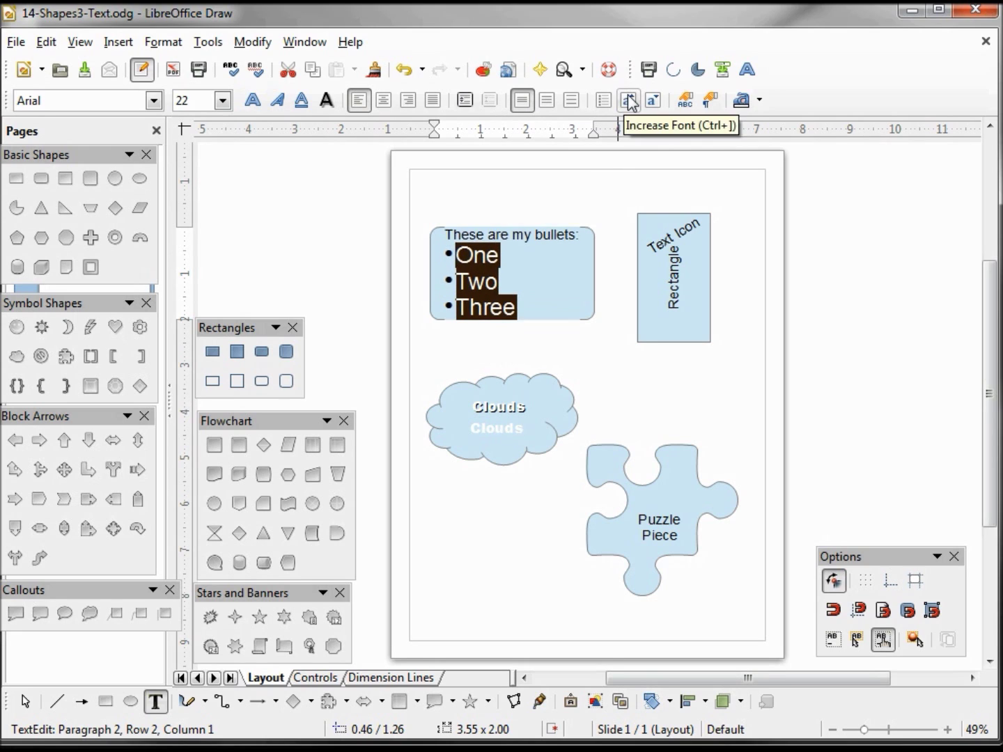
pyautogui.click(654, 101)
pyautogui.click(654, 102)
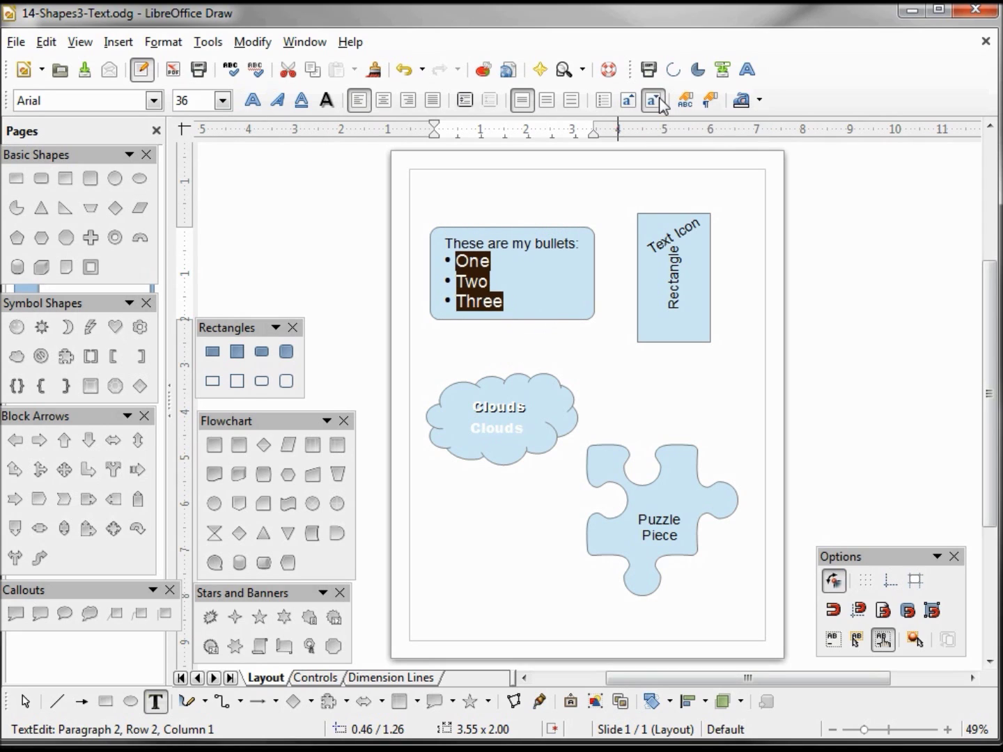
pyautogui.click(653, 101)
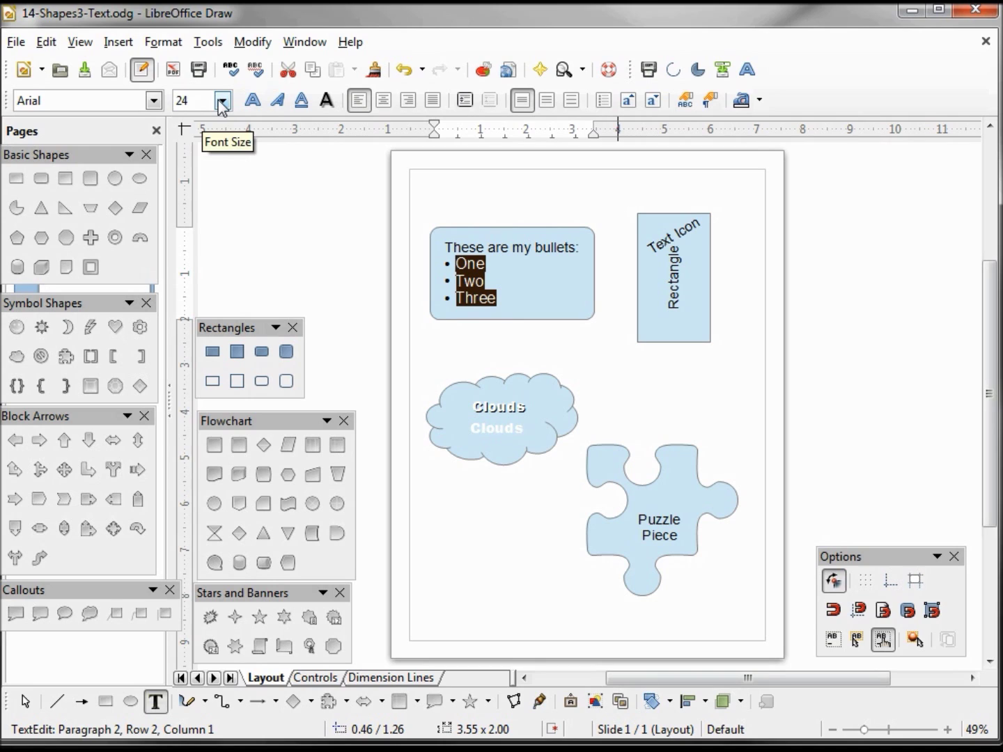
pyautogui.click(686, 103)
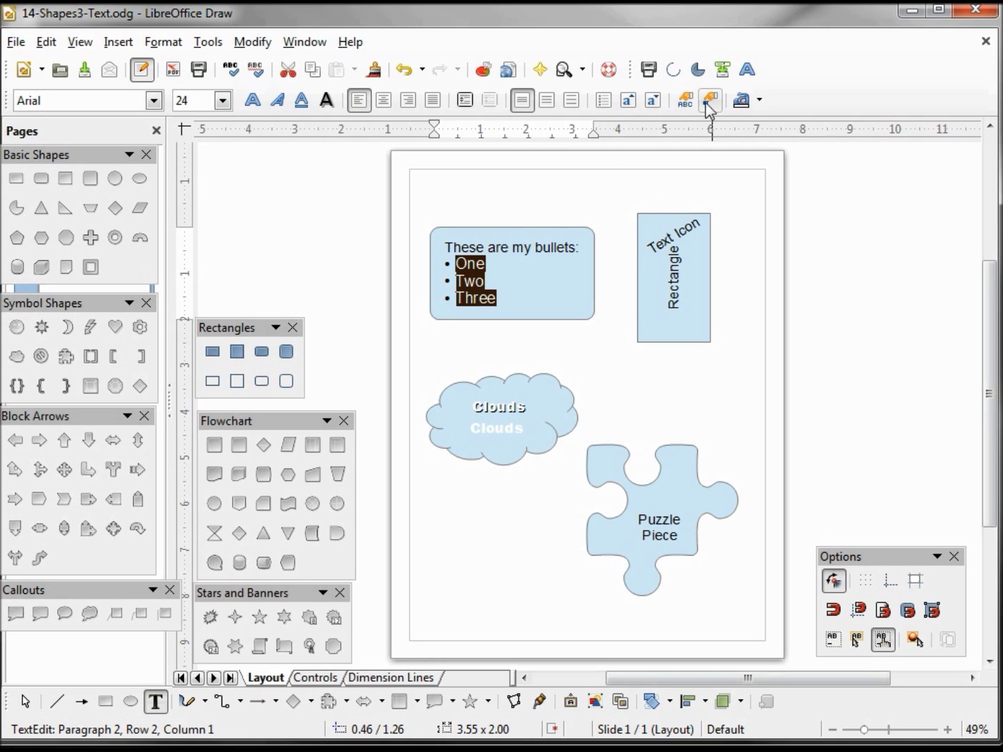
pyautogui.click(522, 271)
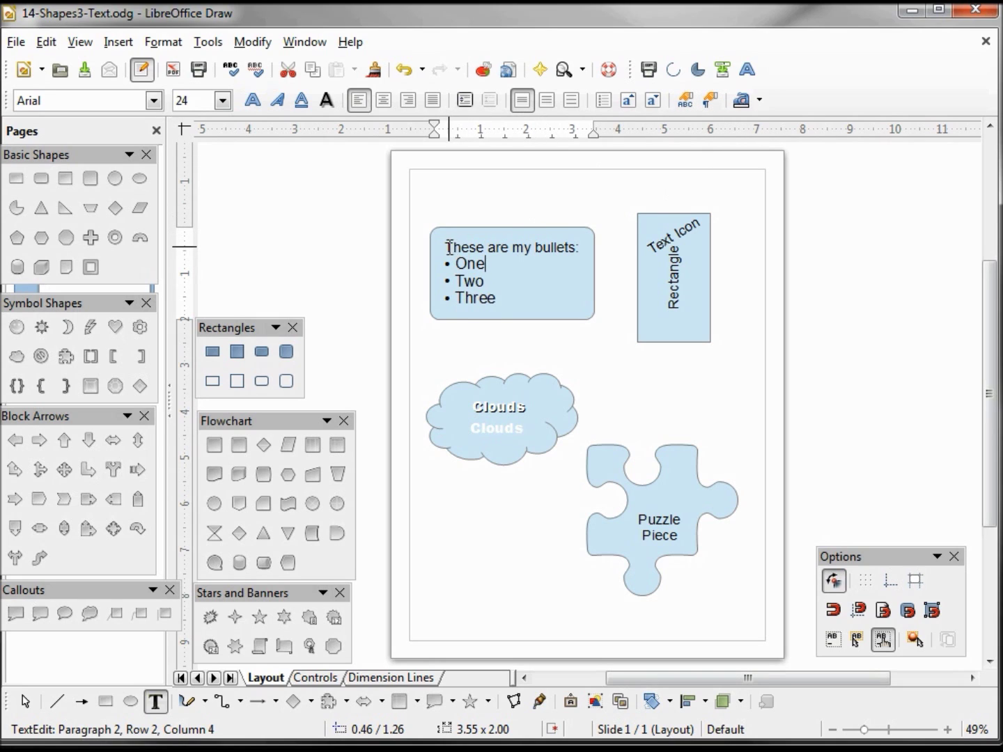
# Step: Raise the Before text indent to 0.52" for the rectangle's text in the Paragraph dialog
pyautogui.moveTo(446, 247); pyautogui.dragTo(497, 297)
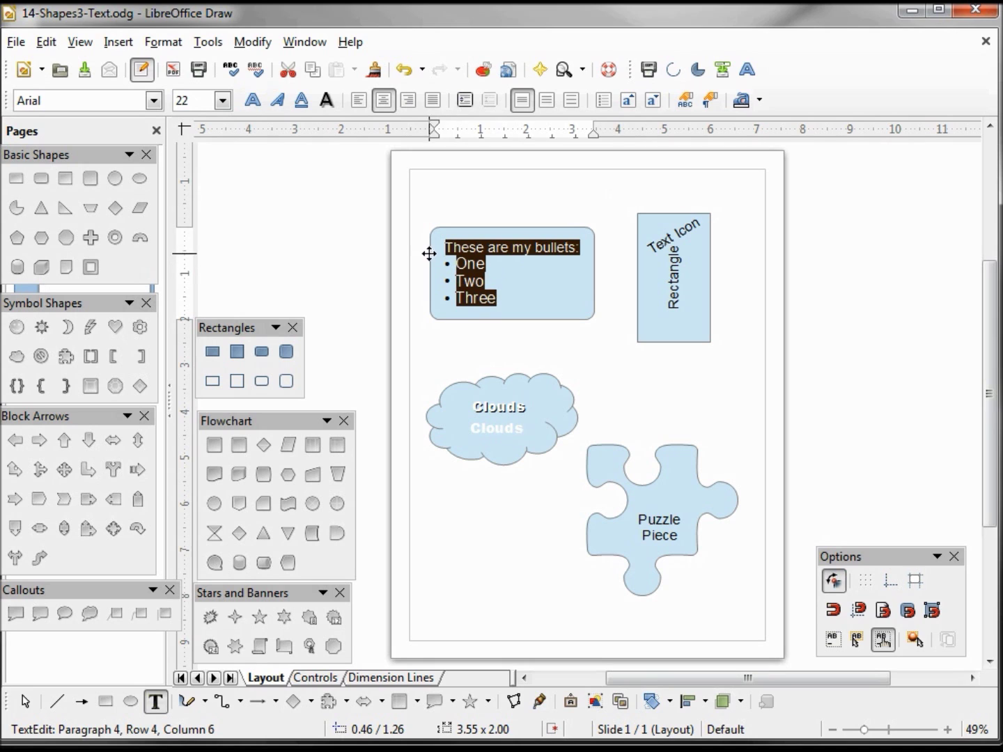
pyautogui.click(711, 102)
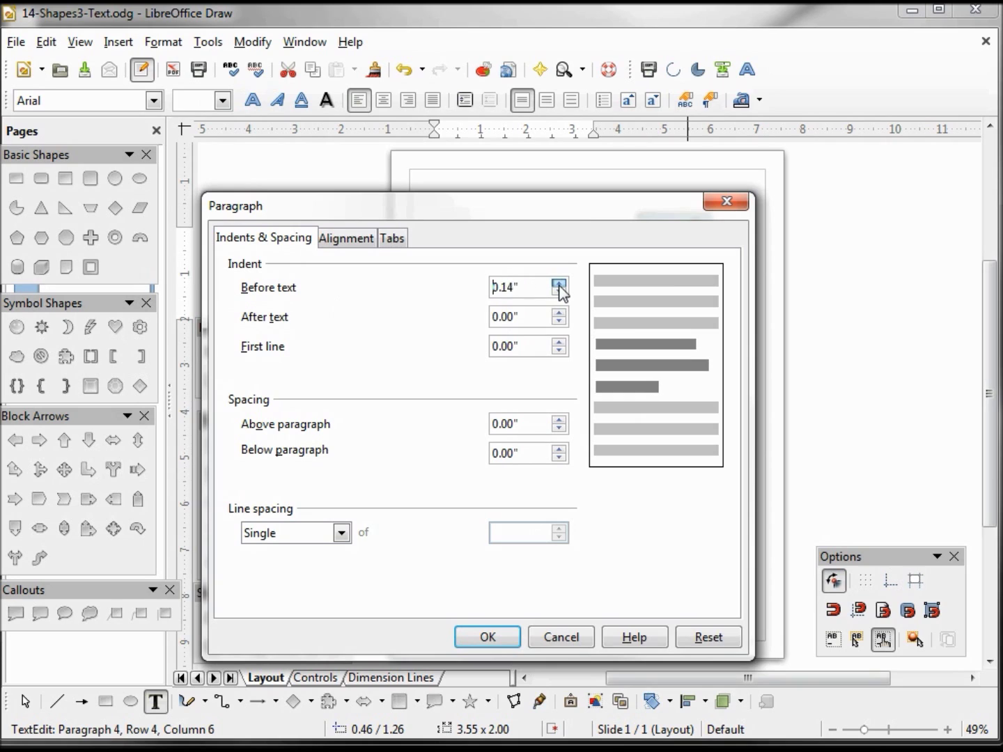
pyautogui.click(559, 285)
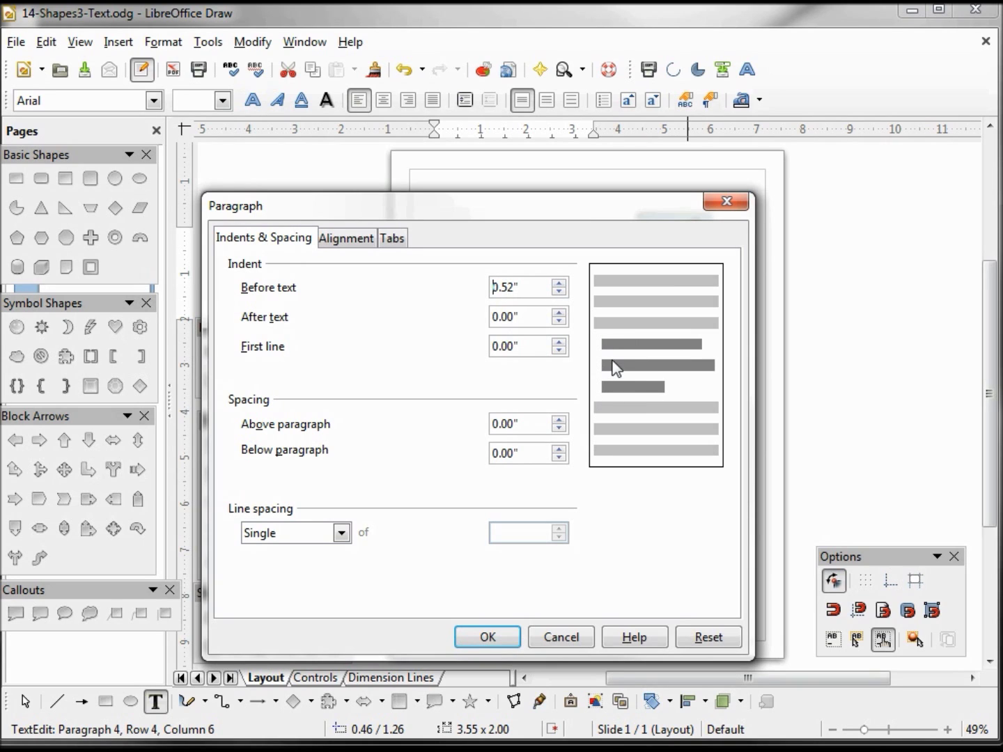
pyautogui.click(498, 636)
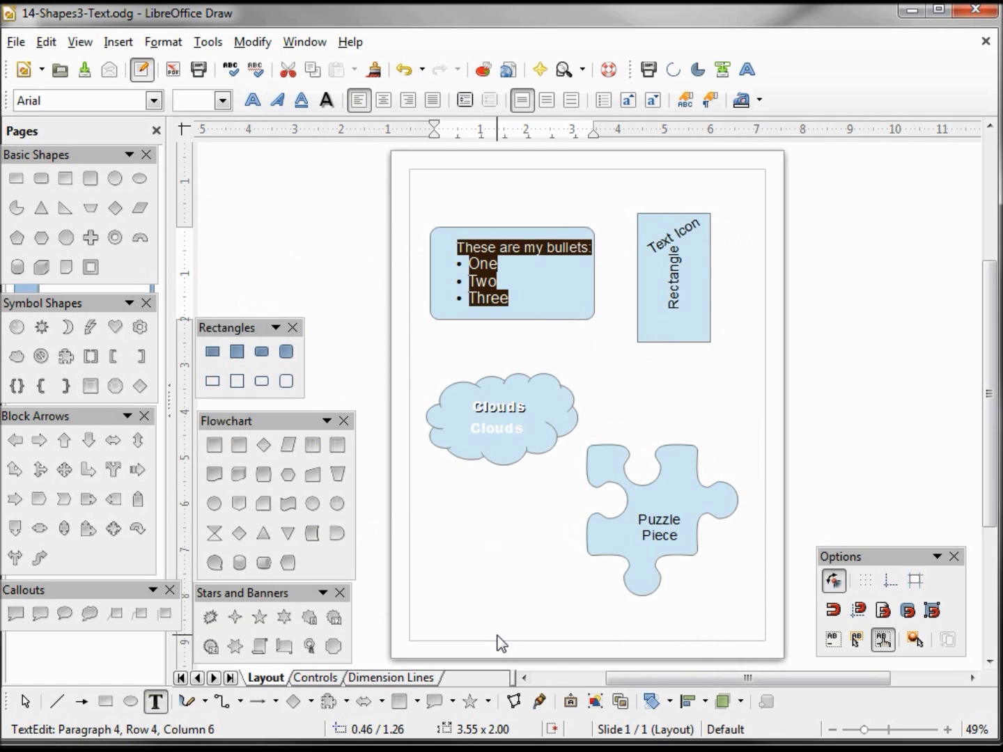
pyautogui.click(526, 300)
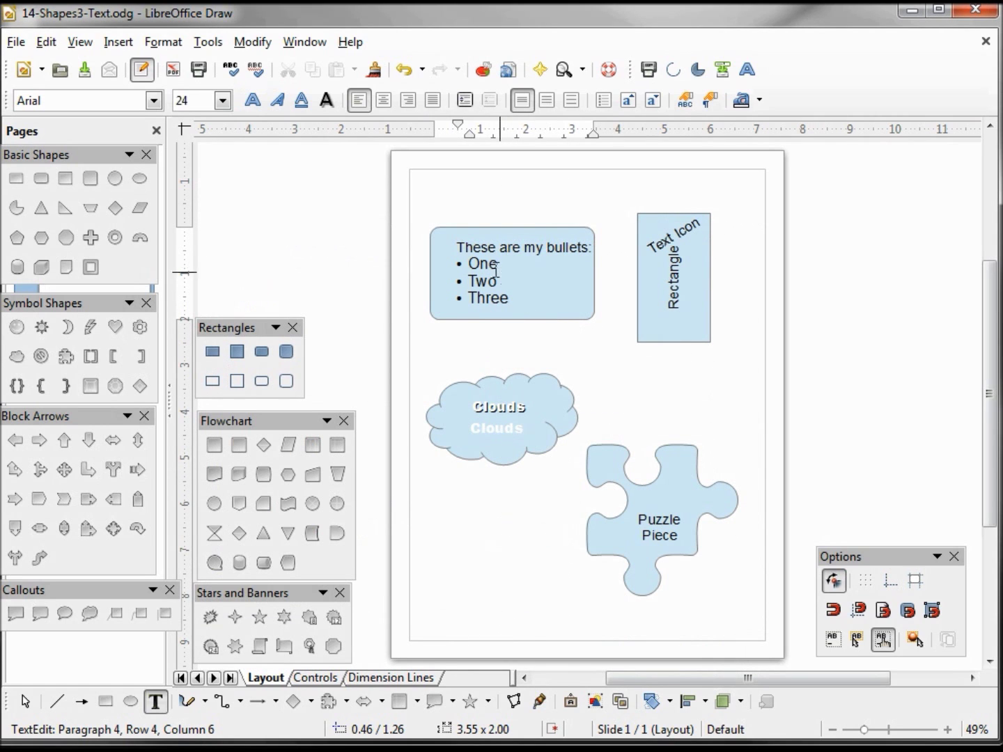
# Step: Adjust the rectangle text's left indent by dragging the ruler's indent marker, then finish editing
pyautogui.keyDown('shift'); pyautogui.click(459, 245); pyautogui.keyUp('shift')
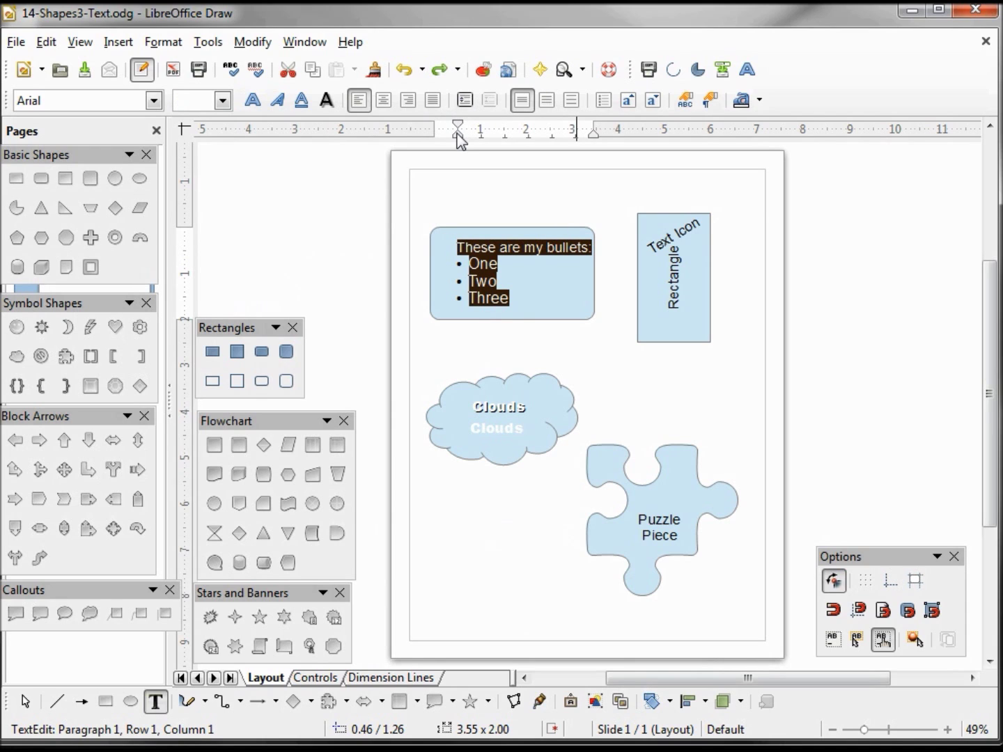
pyautogui.moveTo(459, 136)
pyautogui.mouseDown()
pyautogui.moveTo(495, 136)
pyautogui.moveTo(448, 133)
pyautogui.mouseUp()
pyautogui.click(524, 298)
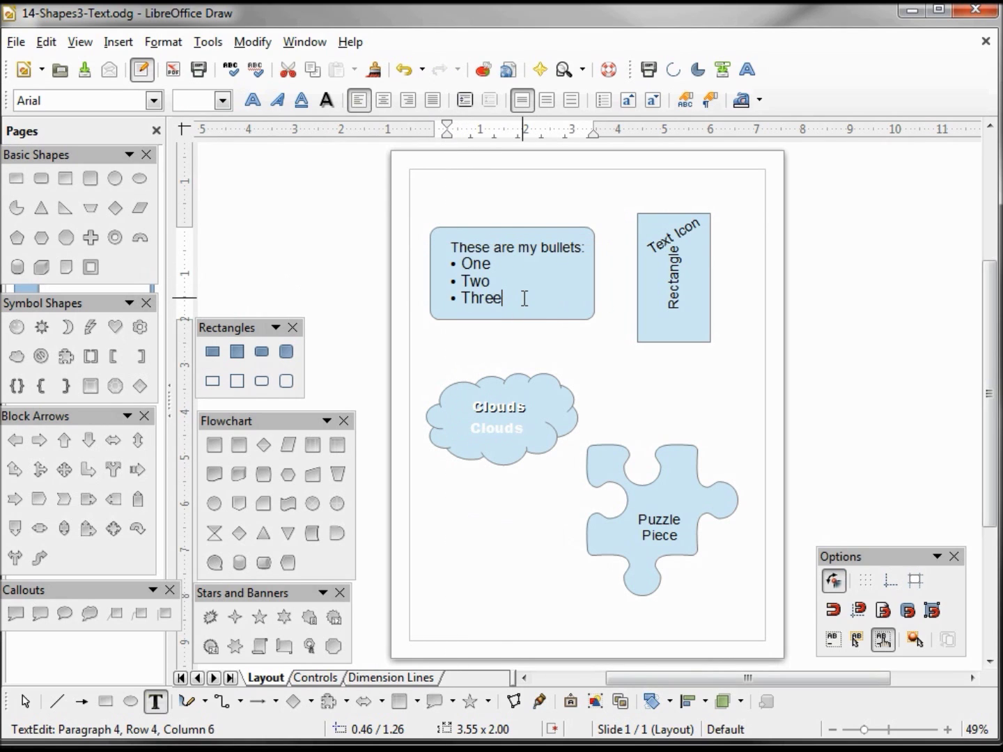
pyautogui.click(523, 352)
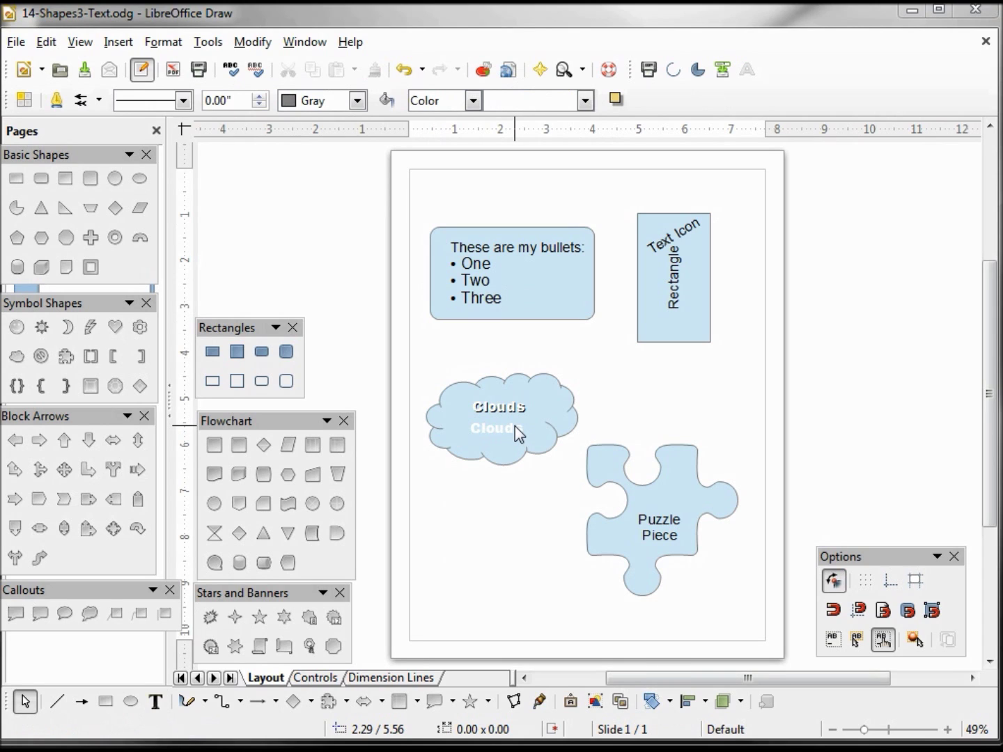
# Step: Set the cloud's text anchor to the top-left point in the Text dialog
pyautogui.rightClick(516, 426)
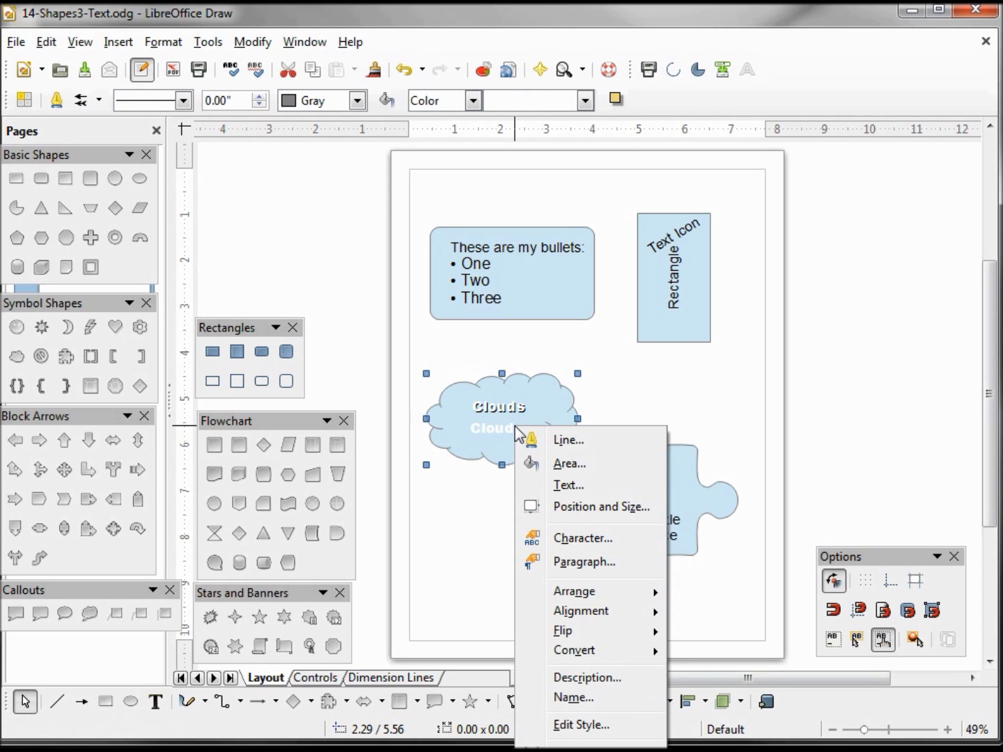
pyautogui.click(569, 485)
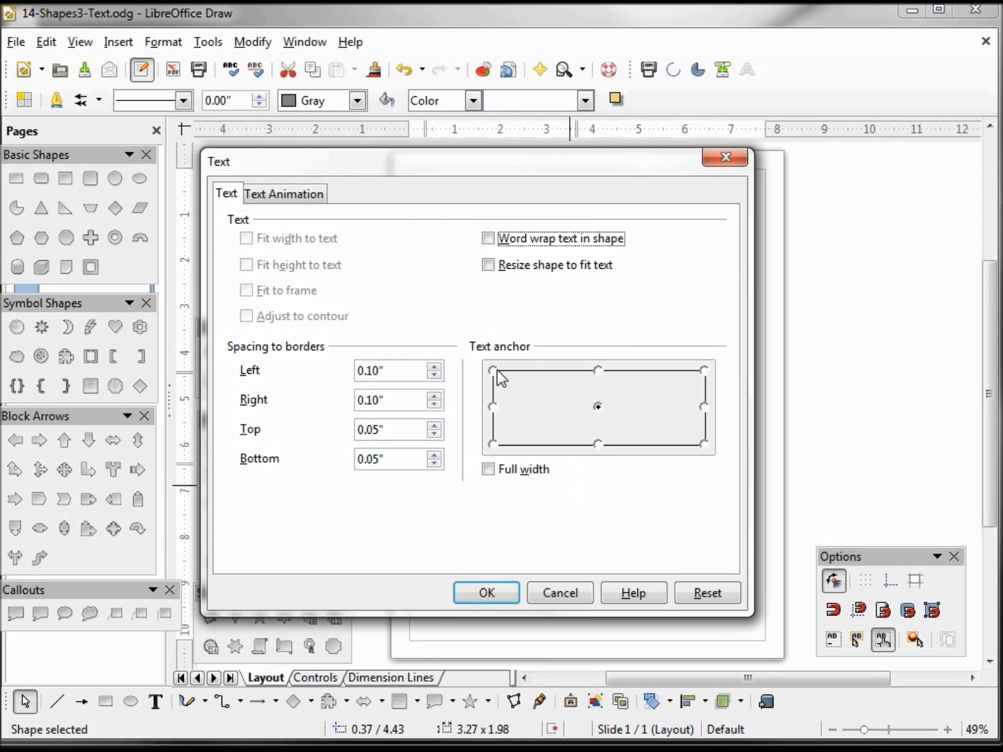
pyautogui.click(486, 593)
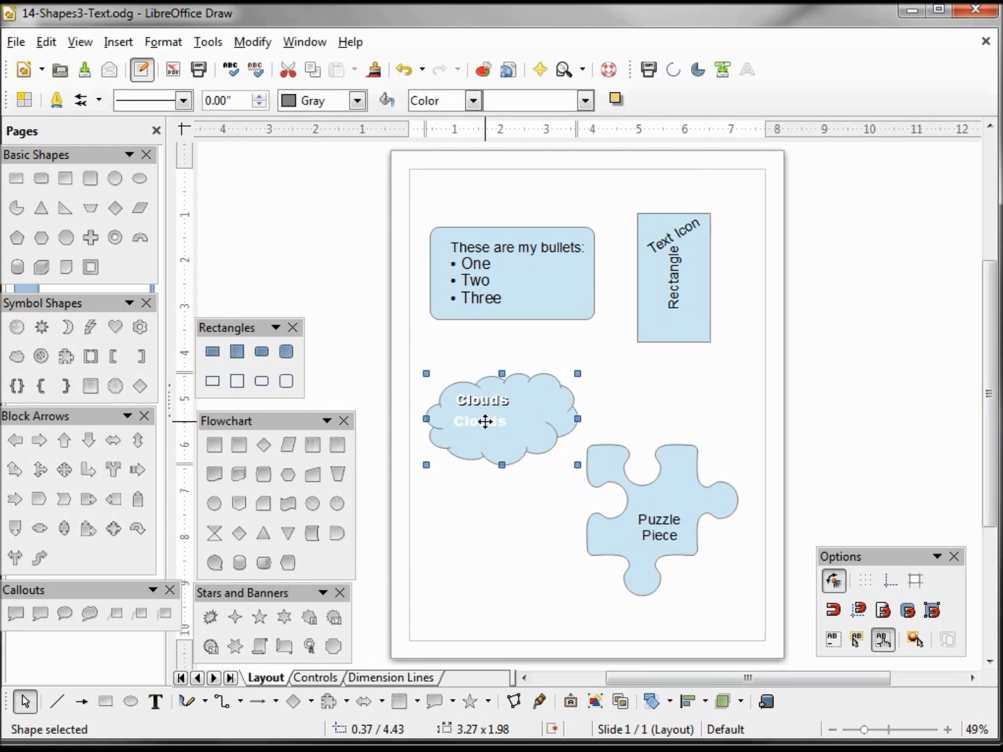
pyautogui.doubleClick(486, 421)
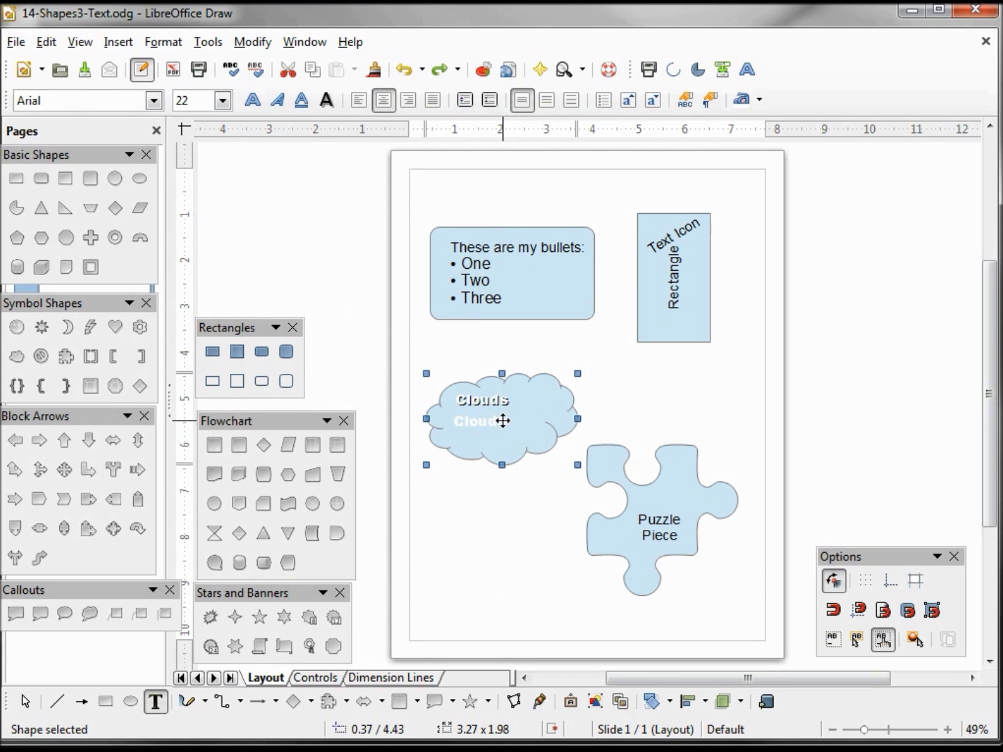
pyautogui.click(496, 418)
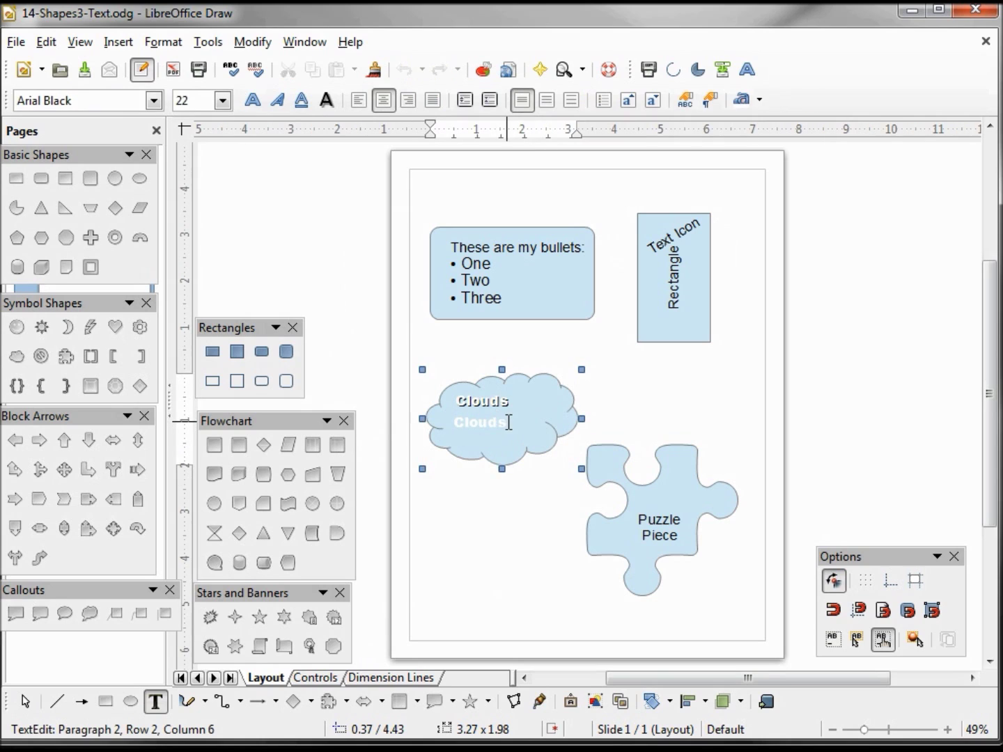
pyautogui.moveTo(511, 419); pyautogui.dragTo(442, 423)
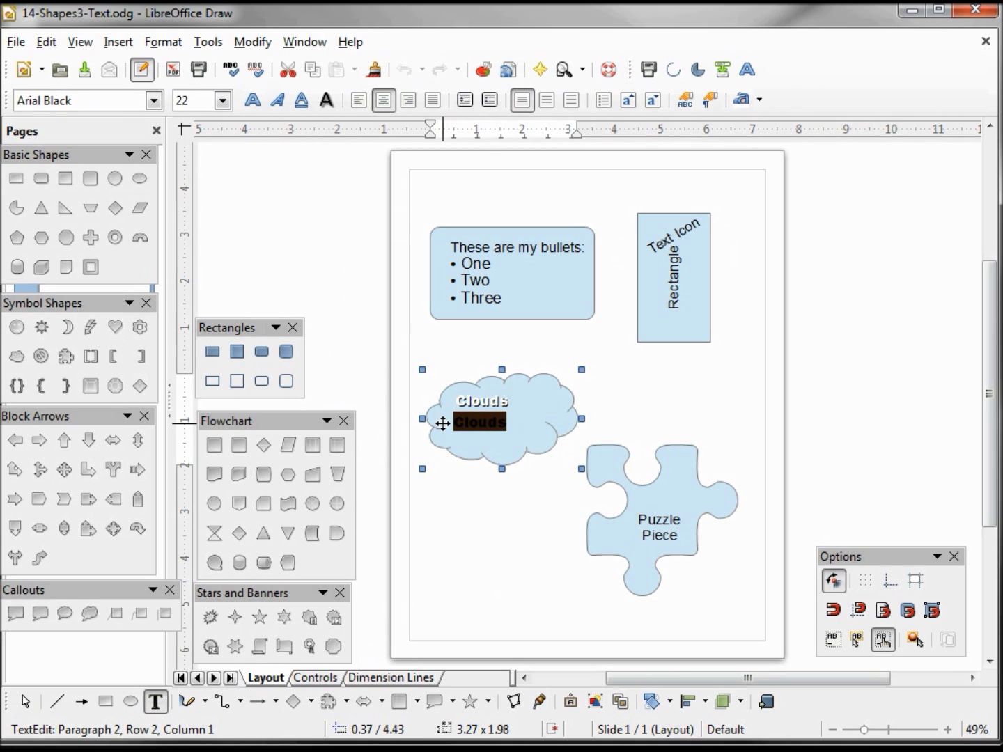
pyautogui.rightClick(523, 411)
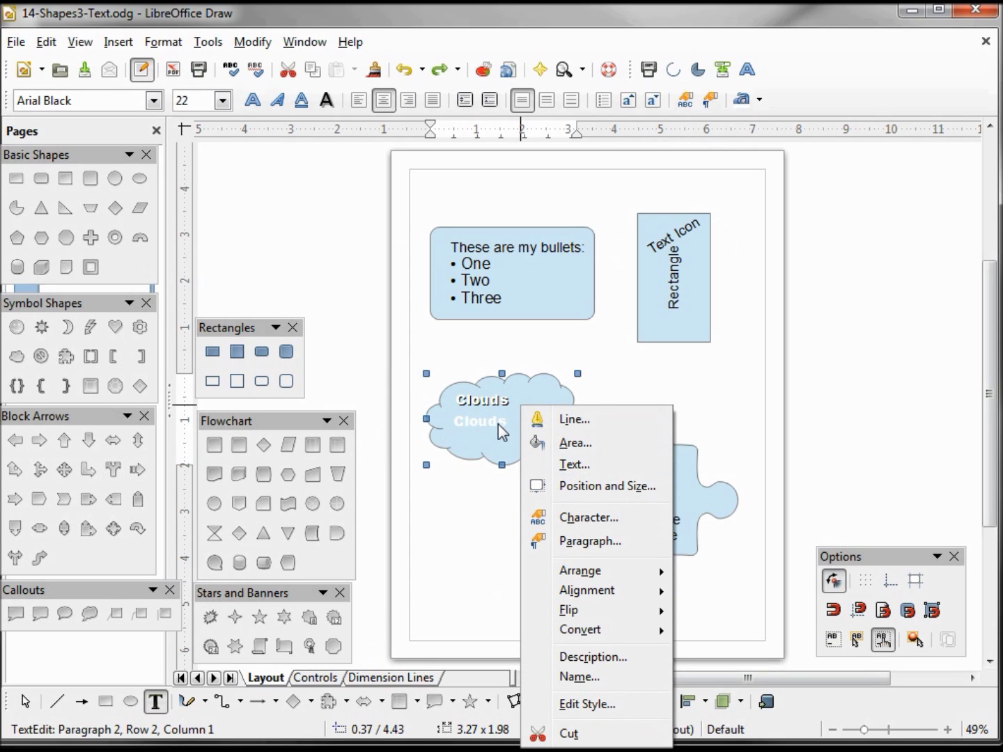
pyautogui.press('Escape')
pyautogui.press('Escape')
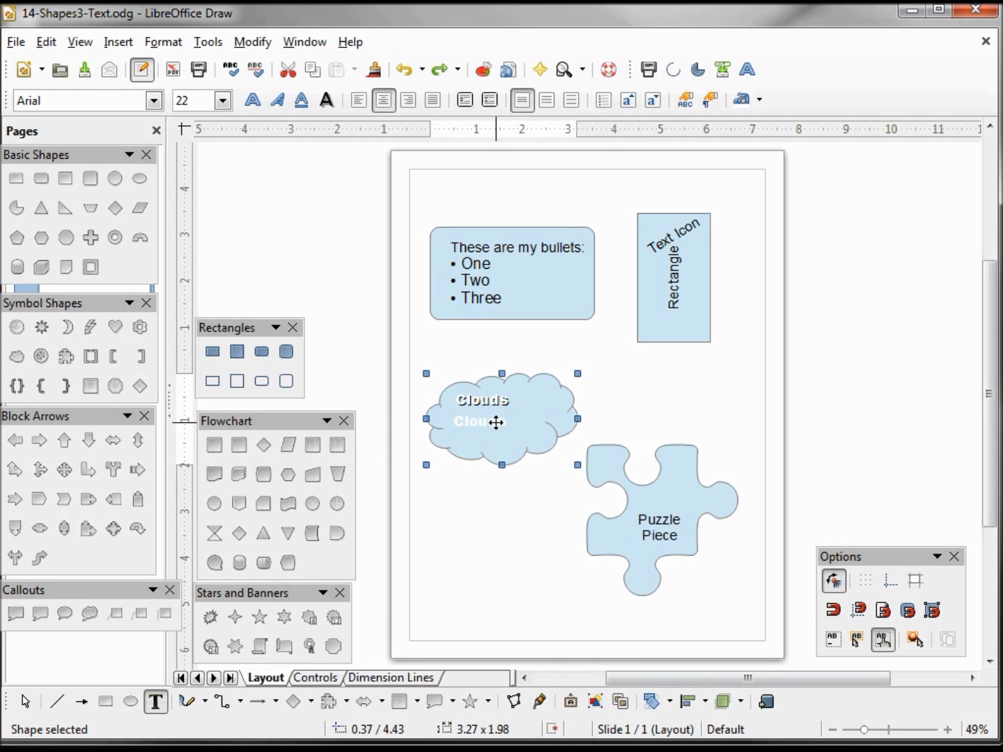
# Step: Give the cloud's Clouds text the Blink effect on the Text Animation tab
pyautogui.rightClick(521, 410)
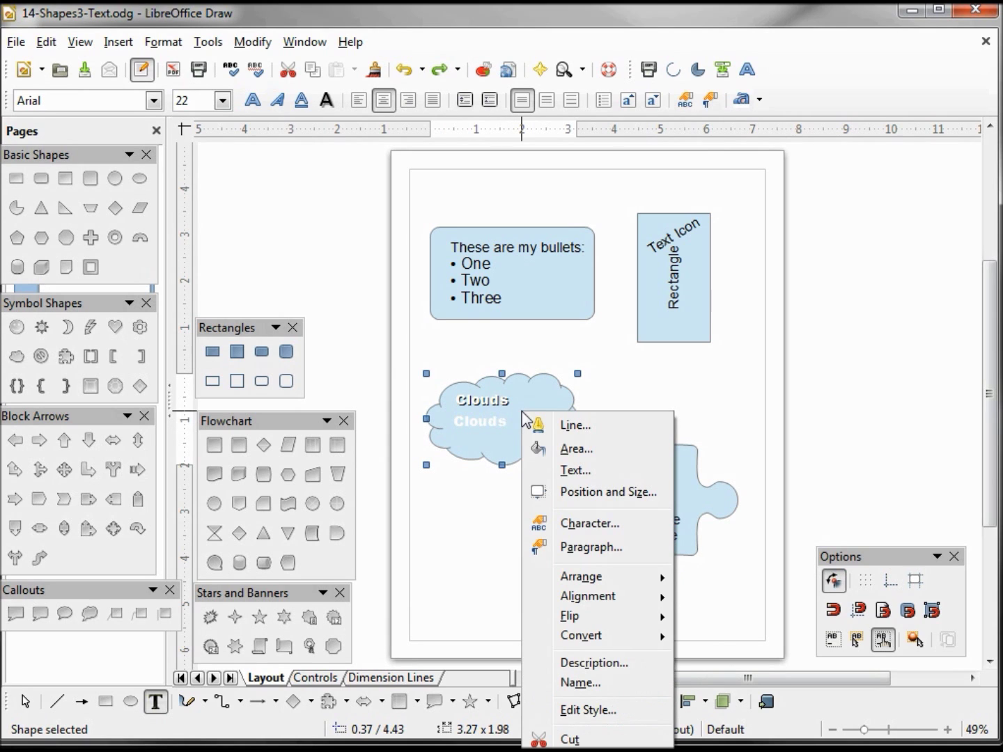
pyautogui.click(578, 472)
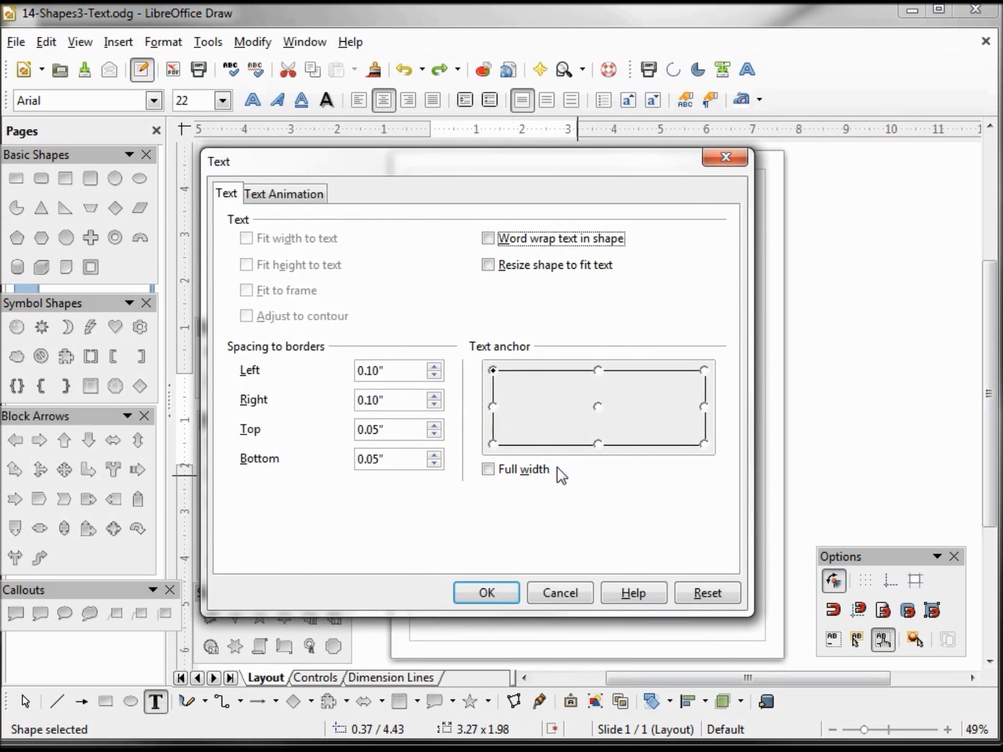
pyautogui.click(301, 200)
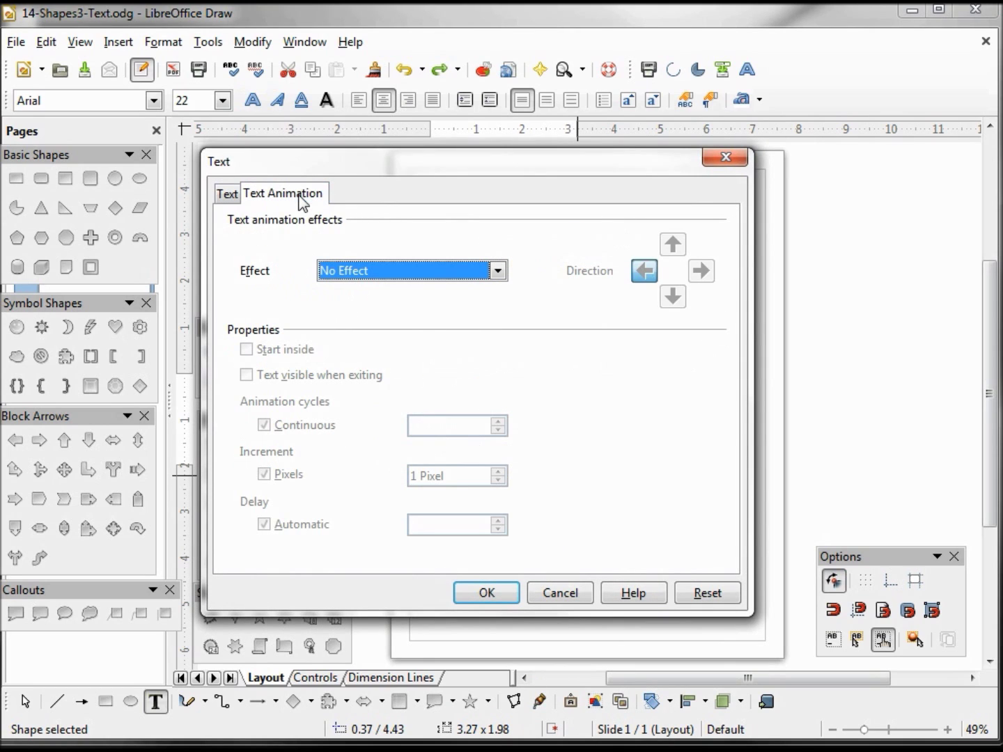
pyautogui.click(497, 272)
pyautogui.click(419, 311)
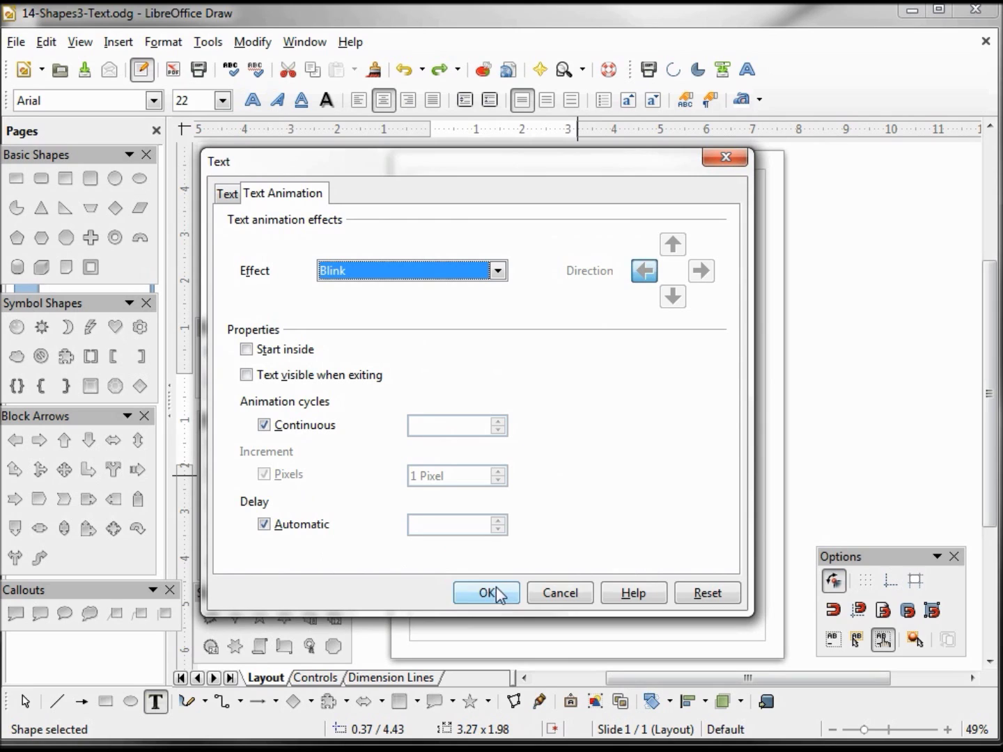
pyautogui.click(496, 273)
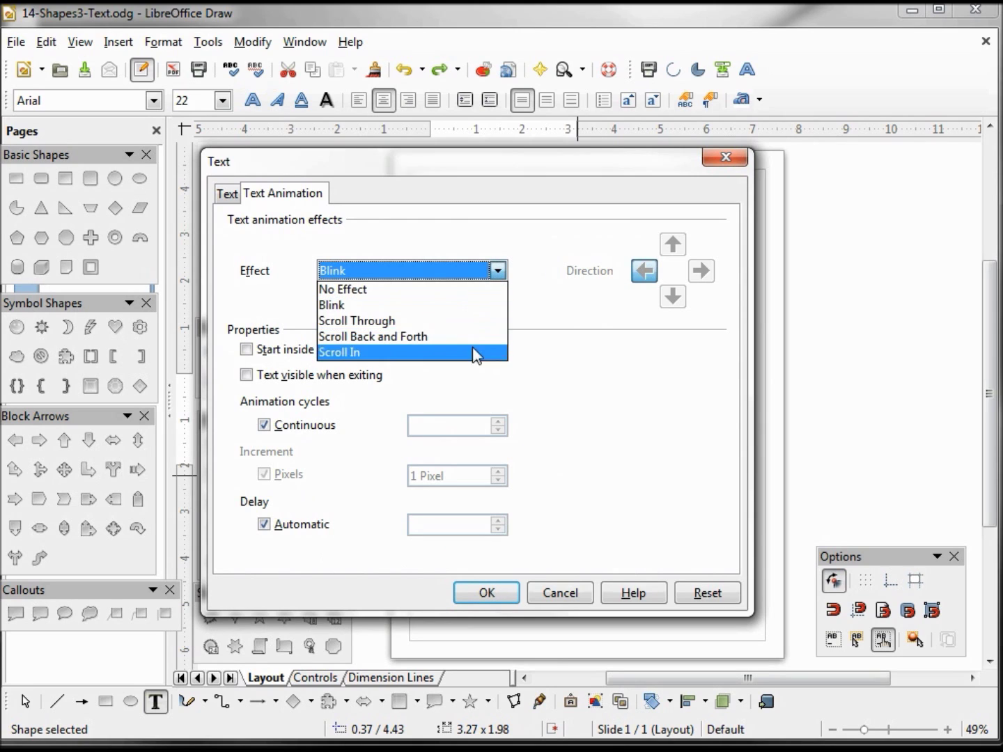
pyautogui.click(442, 307)
pyautogui.click(485, 591)
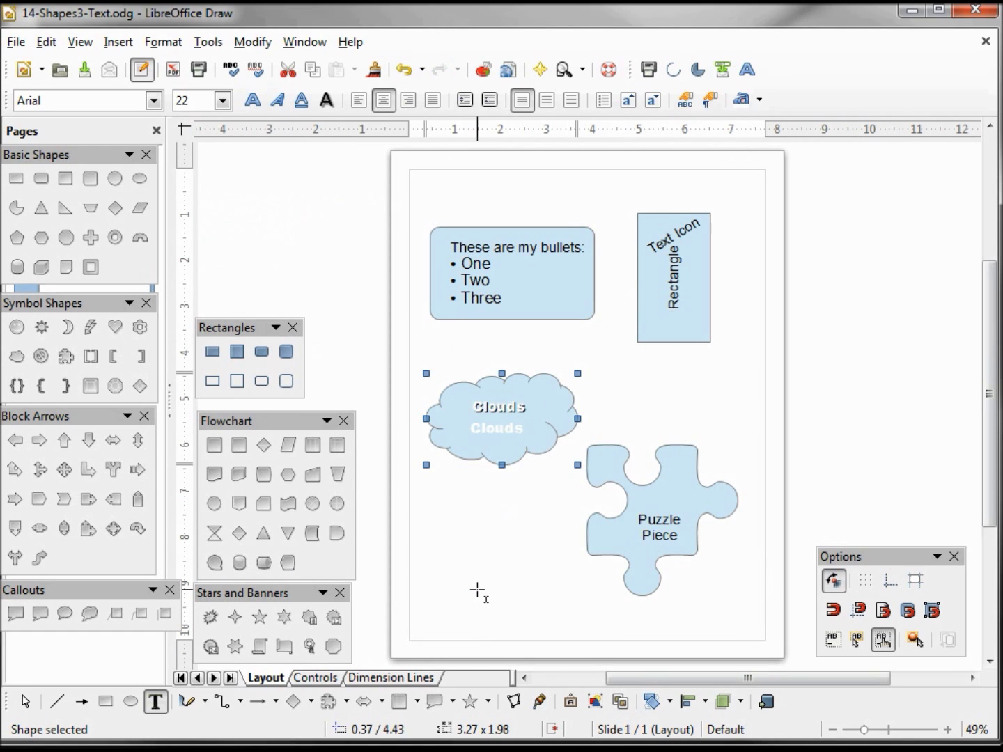
pyautogui.rightClick(518, 415)
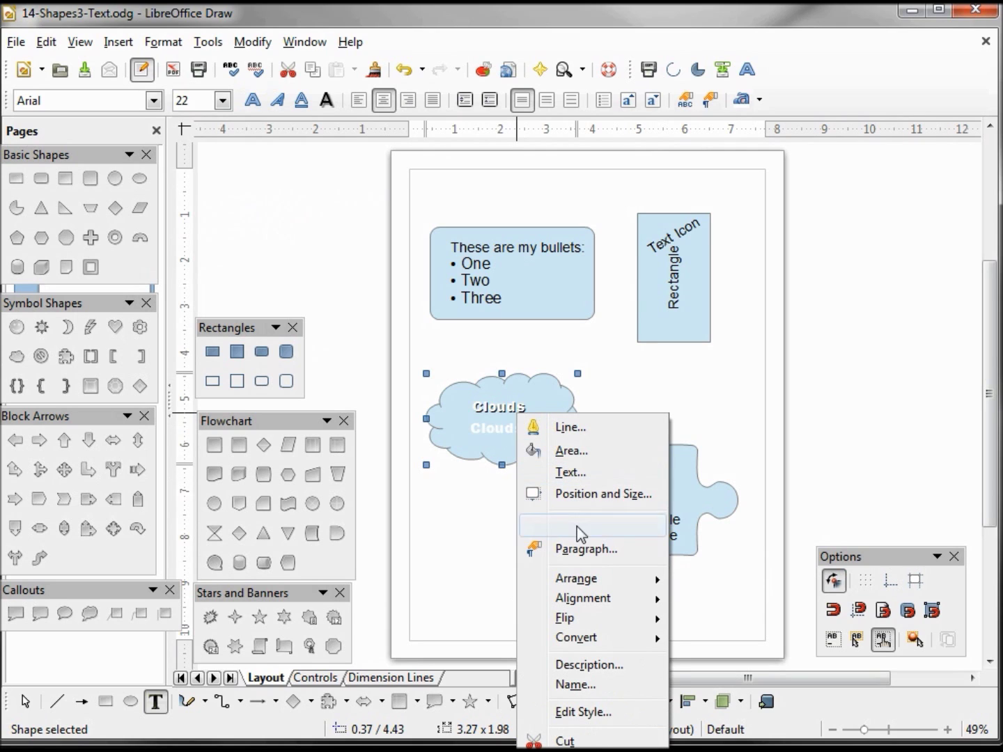
# Step: Change the cloud's graphics style font to Rockwell Extra Bold, then deselect the cloud
pyautogui.click(590, 713)
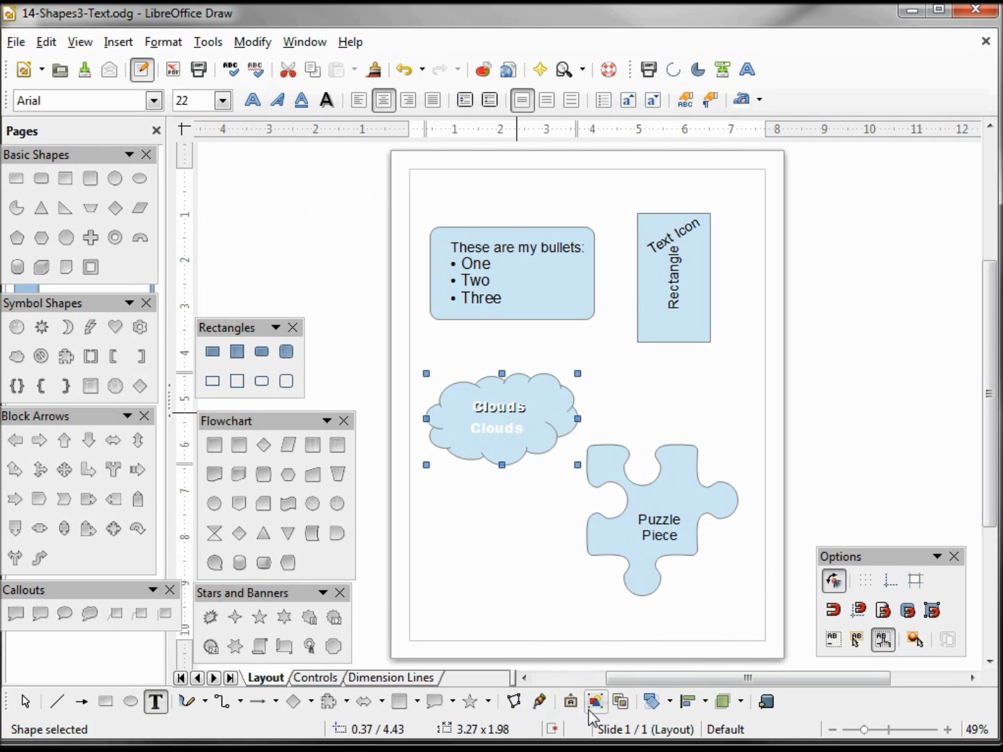
pyautogui.moveTo(560, 312); pyautogui.dragTo(561, 358)
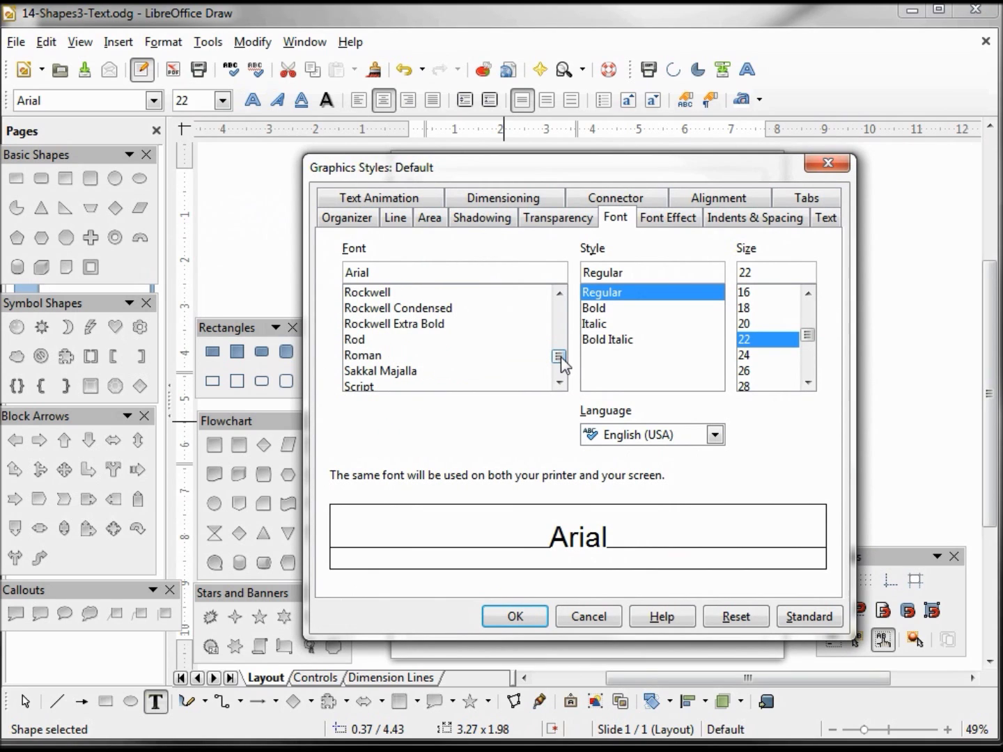
pyautogui.click(427, 333)
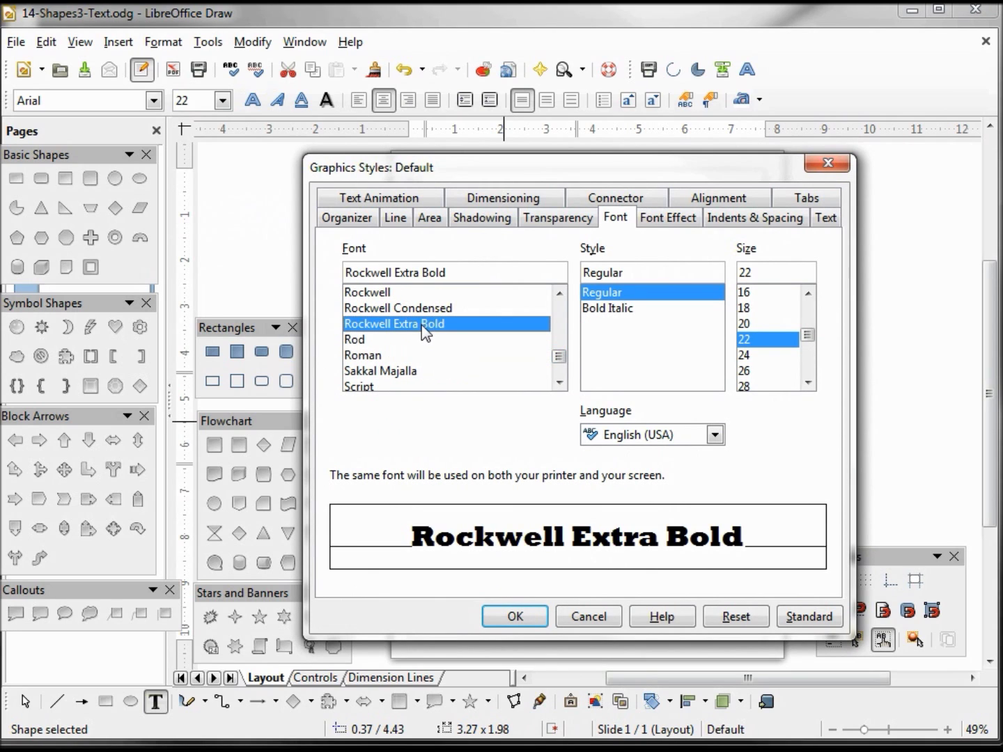
pyautogui.press('Return')
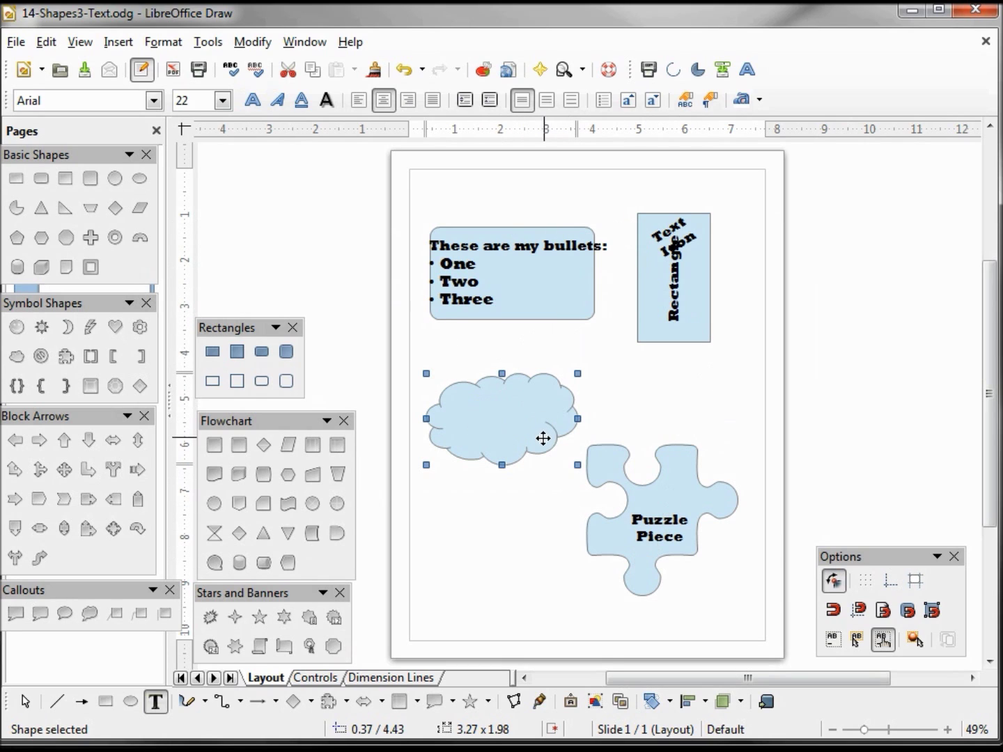
pyautogui.click(612, 407)
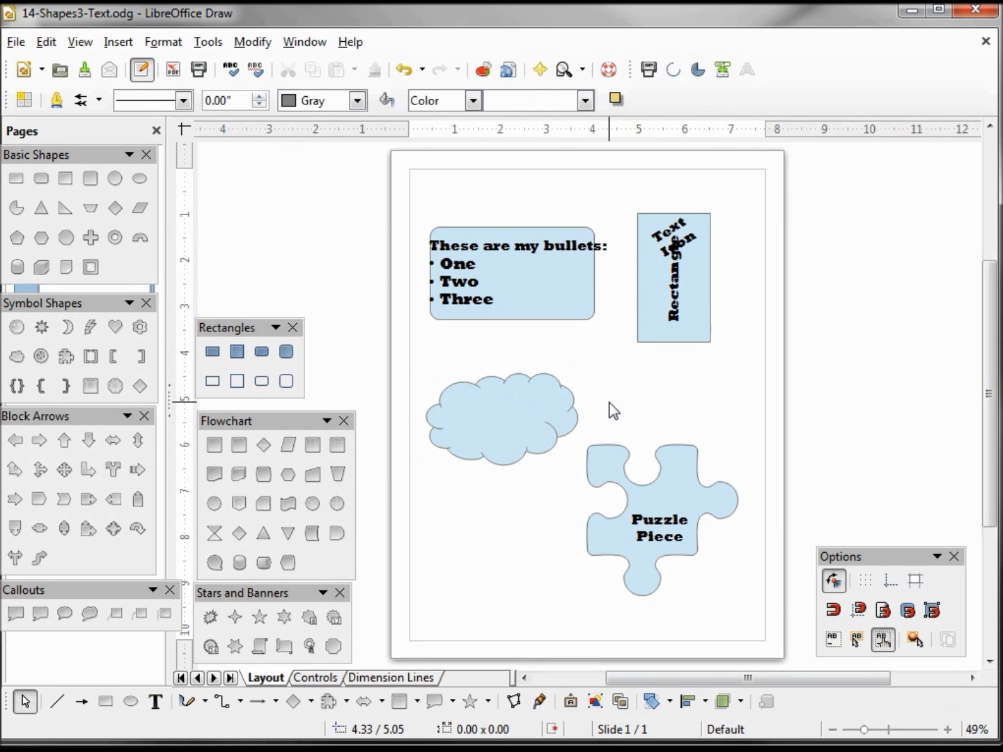
# Step: Modify the Default graphics style in the Styles list so its font is Arial
pyautogui.click(28, 103)
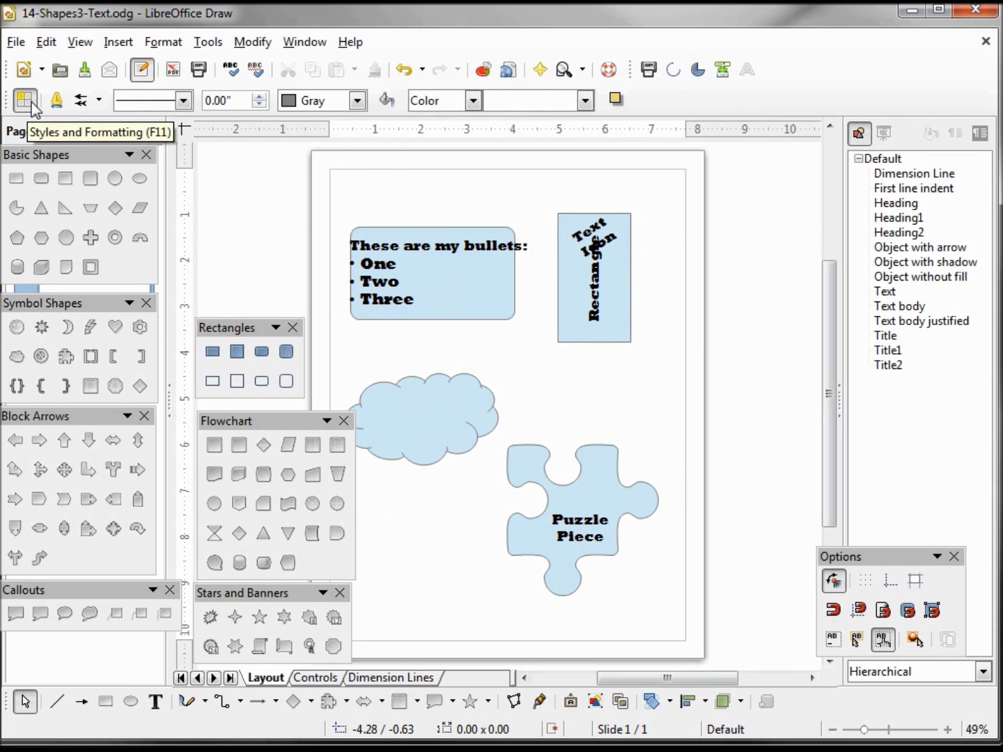
pyautogui.click(891, 165)
pyautogui.rightClick(892, 168)
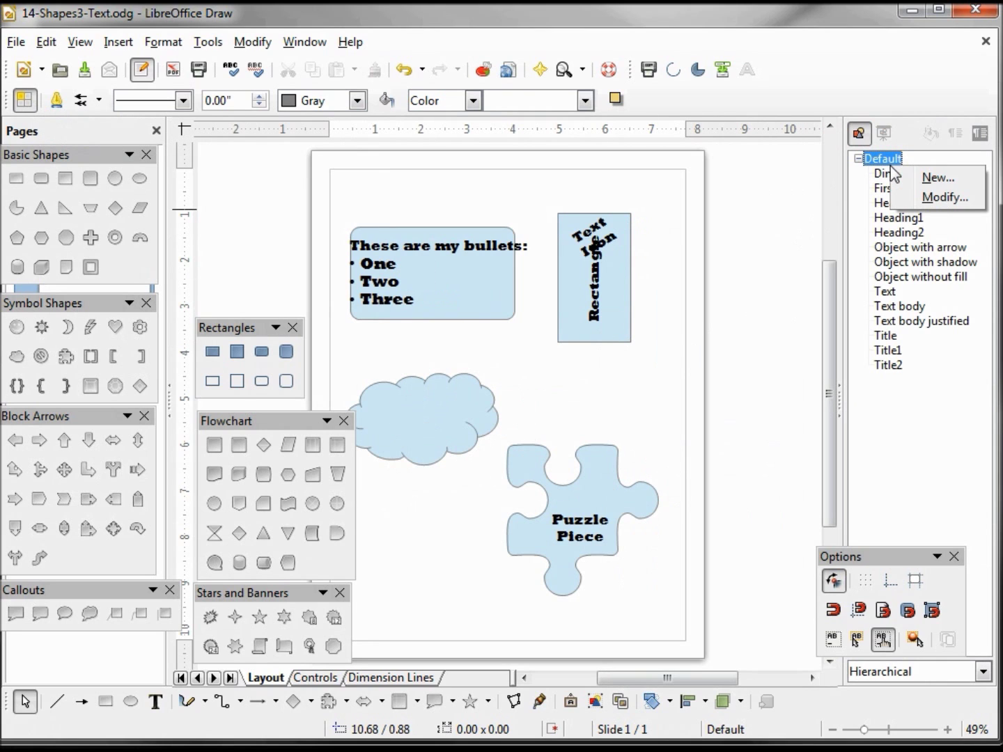
pyautogui.click(945, 199)
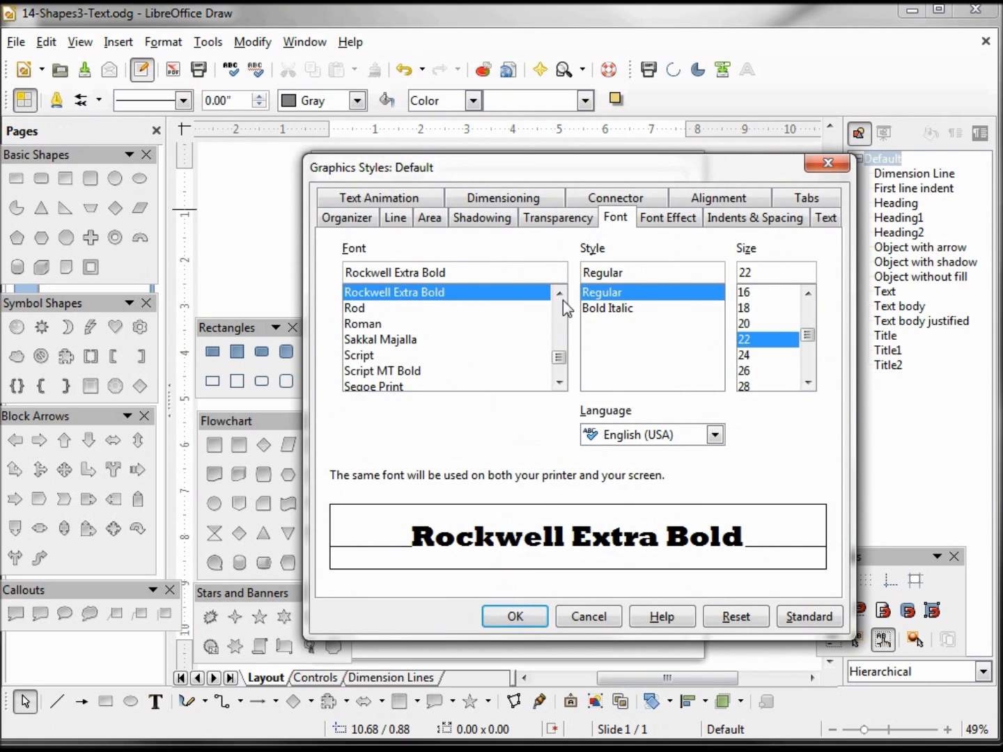
pyautogui.moveTo(566, 164); pyautogui.dragTo(556, 388)
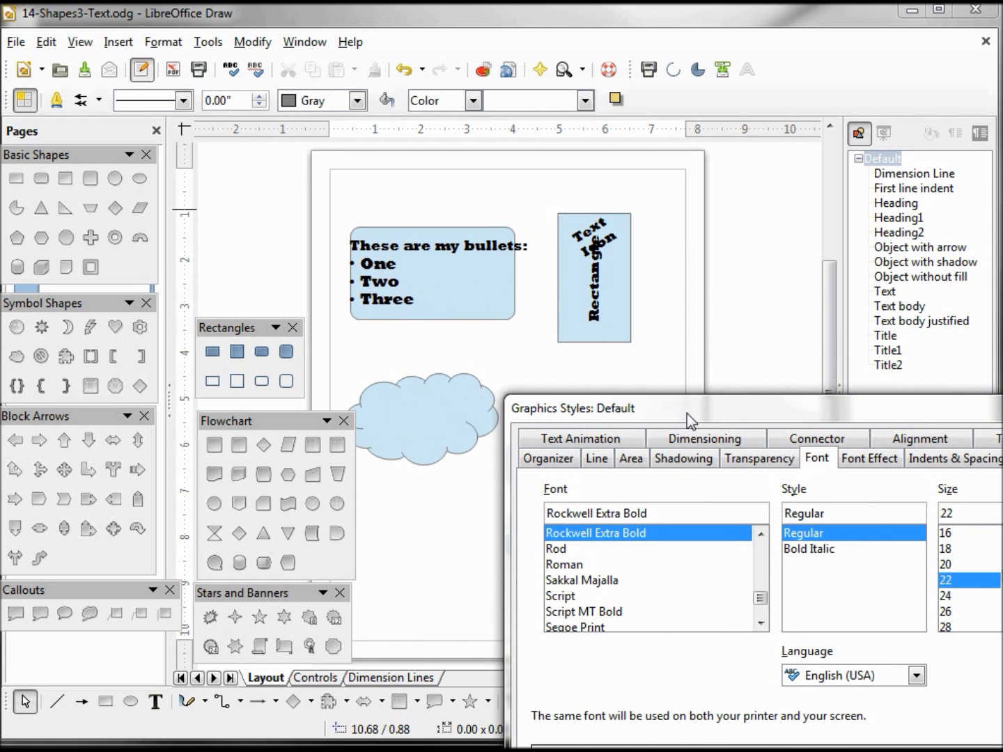
pyautogui.moveTo(690, 416); pyautogui.dragTo(520, 174)
pyautogui.moveTo(594, 366); pyautogui.dragTo(596, 312)
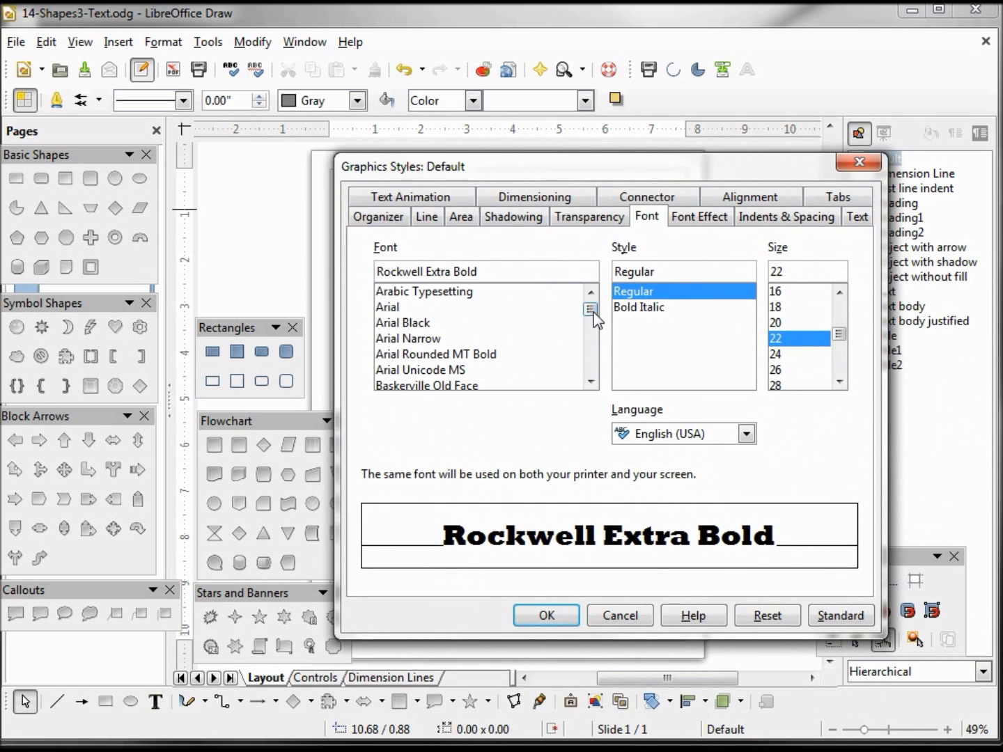
pyautogui.click(387, 307)
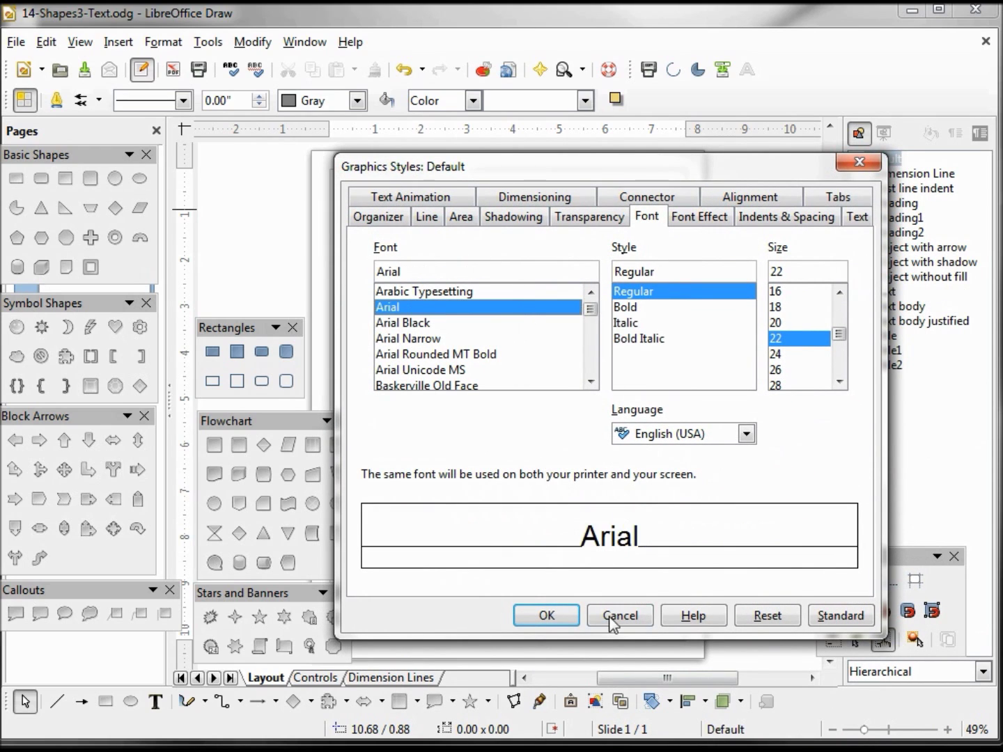
pyautogui.click(547, 617)
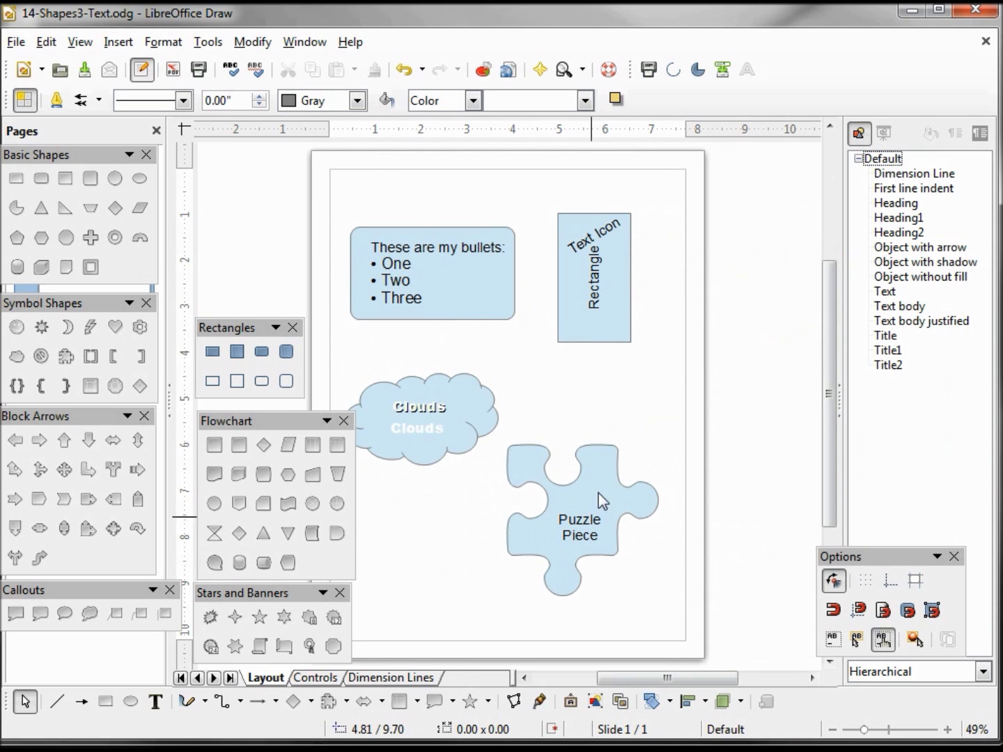
# Step: Bring up the cloud shape's context menu to reach its style options
pyautogui.rightClick(456, 412)
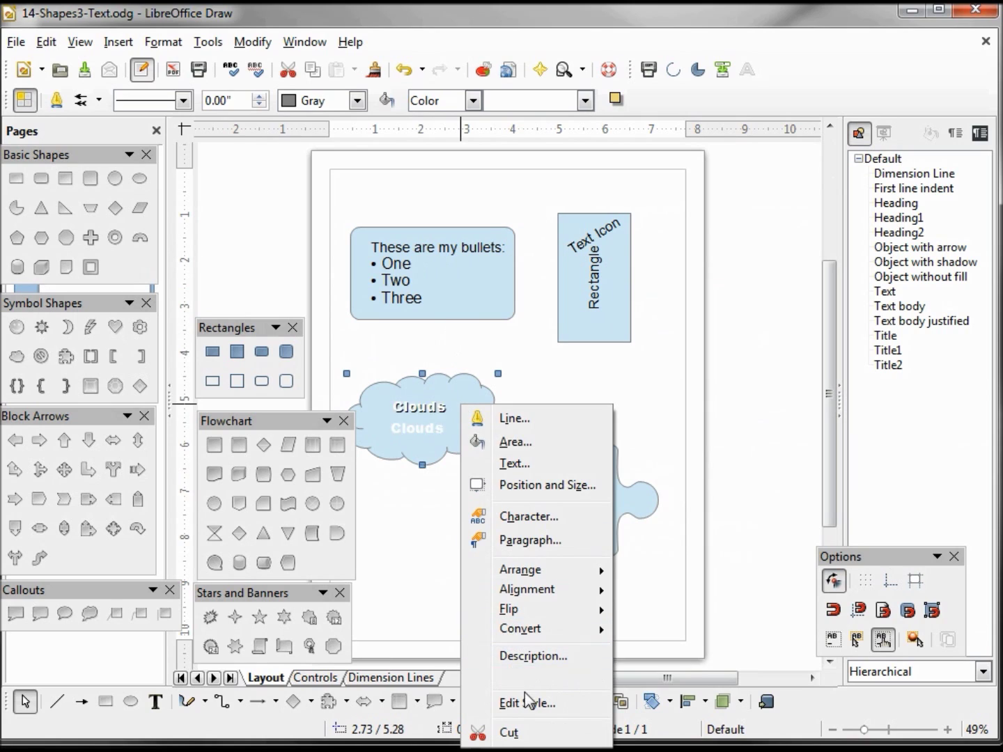